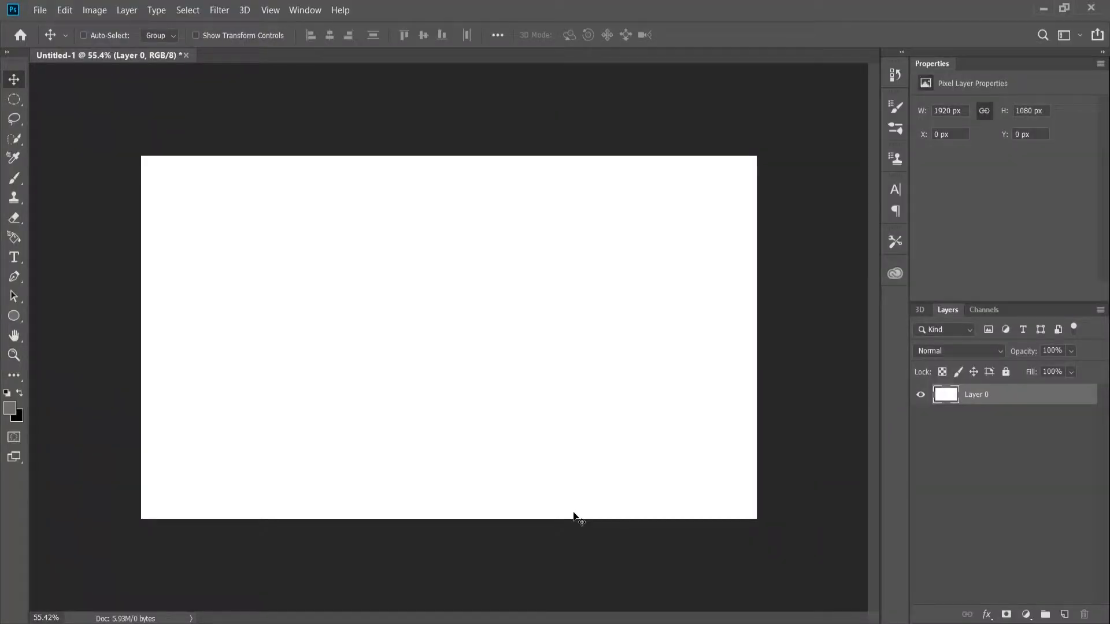
# Add a layer mask to Layer 0 and invert it to black.
pyautogui.click(983, 310)
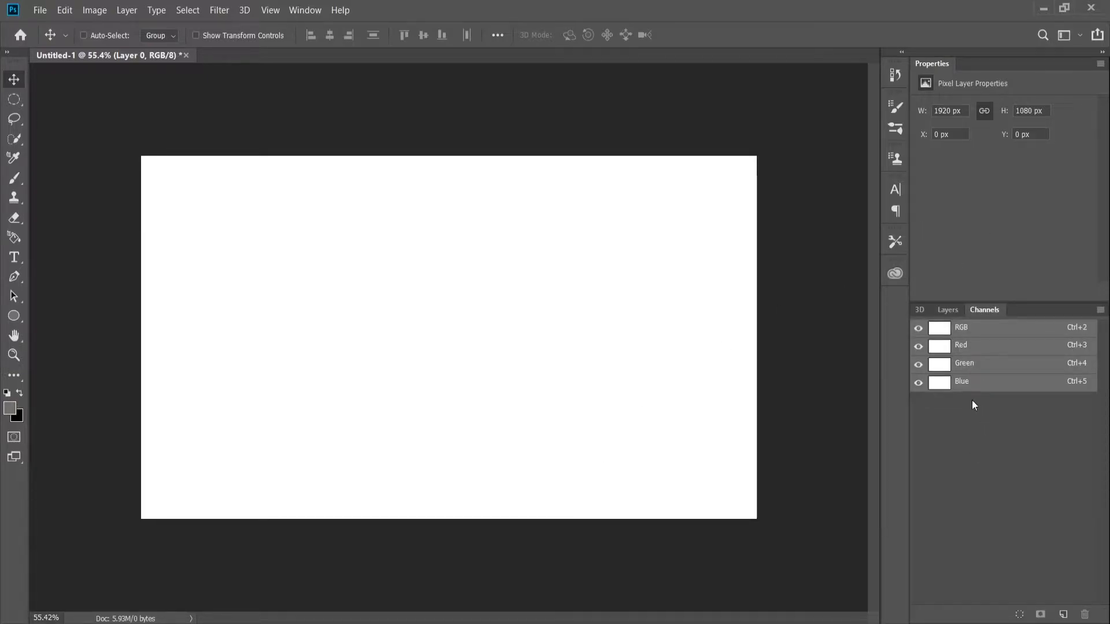
pyautogui.click(936, 312)
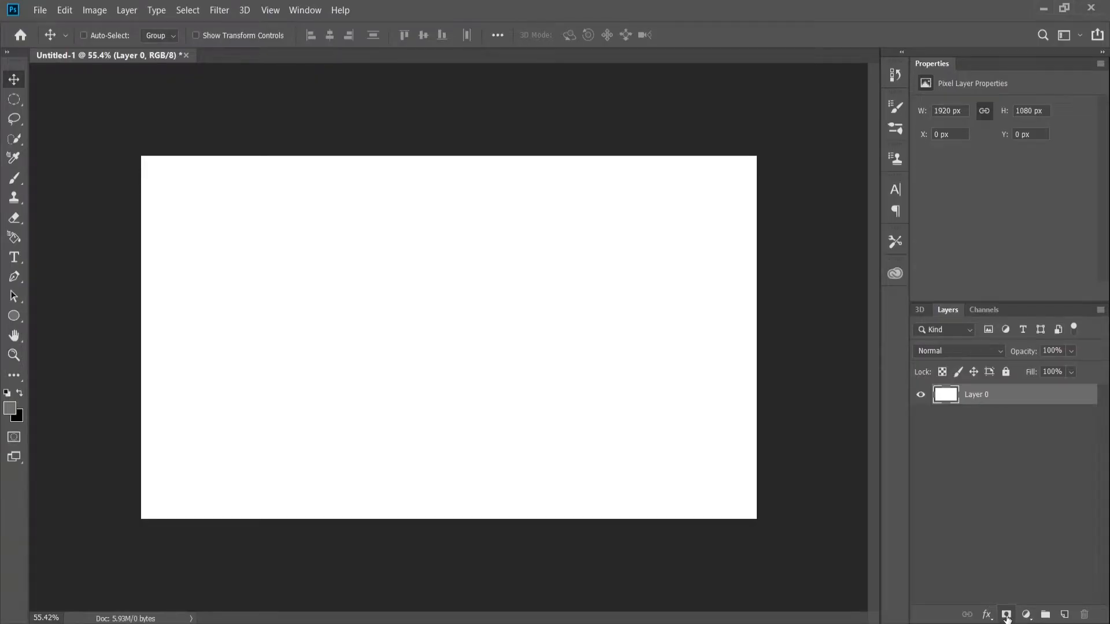
pyautogui.click(1007, 615)
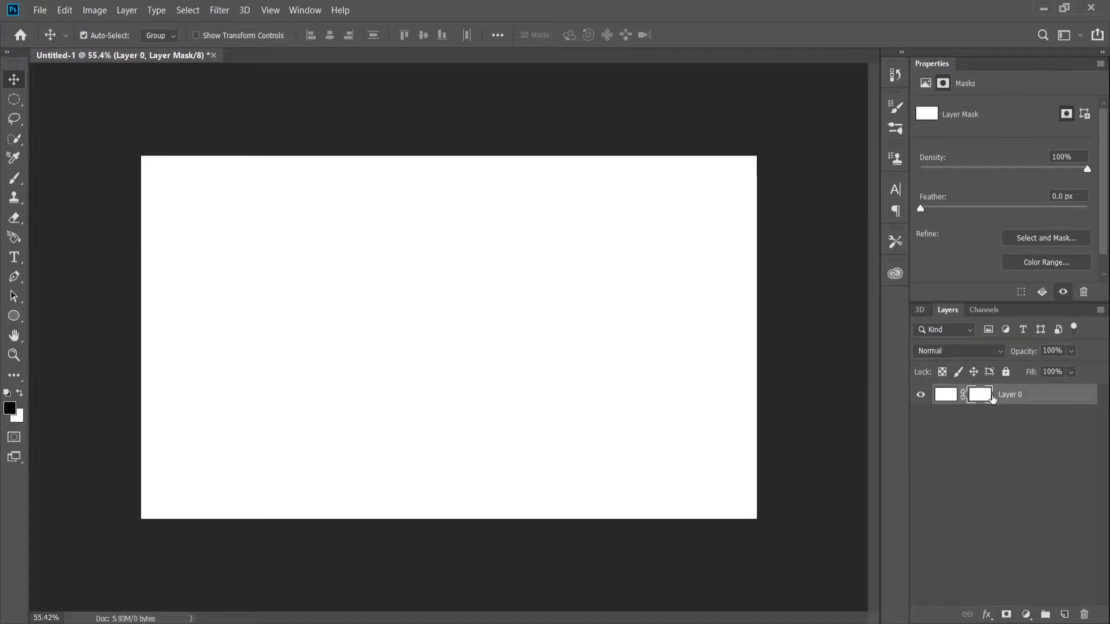
pyautogui.hotkey('ctrl', 'i')
# Paint Layer 0's mask across the canvas with a large brush at 40% opacity, once in white and once in black.
pyautogui.press('b')
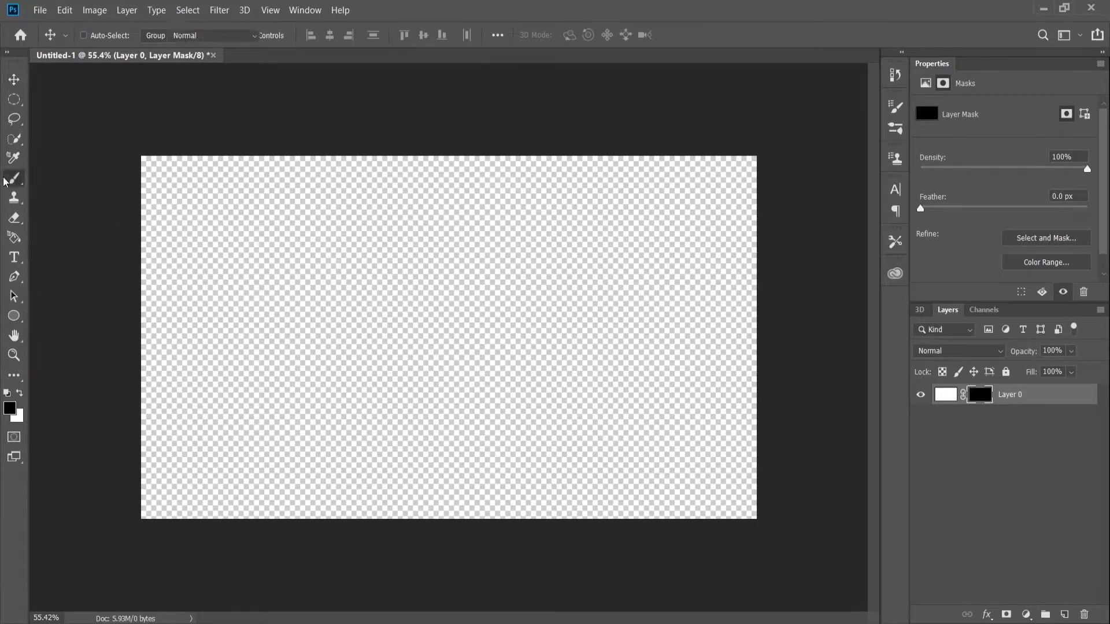
pyautogui.press('4')
pyautogui.press('x')
pyautogui.press(']')
pyautogui.press(']')
pyautogui.press(']')
pyautogui.press(']')
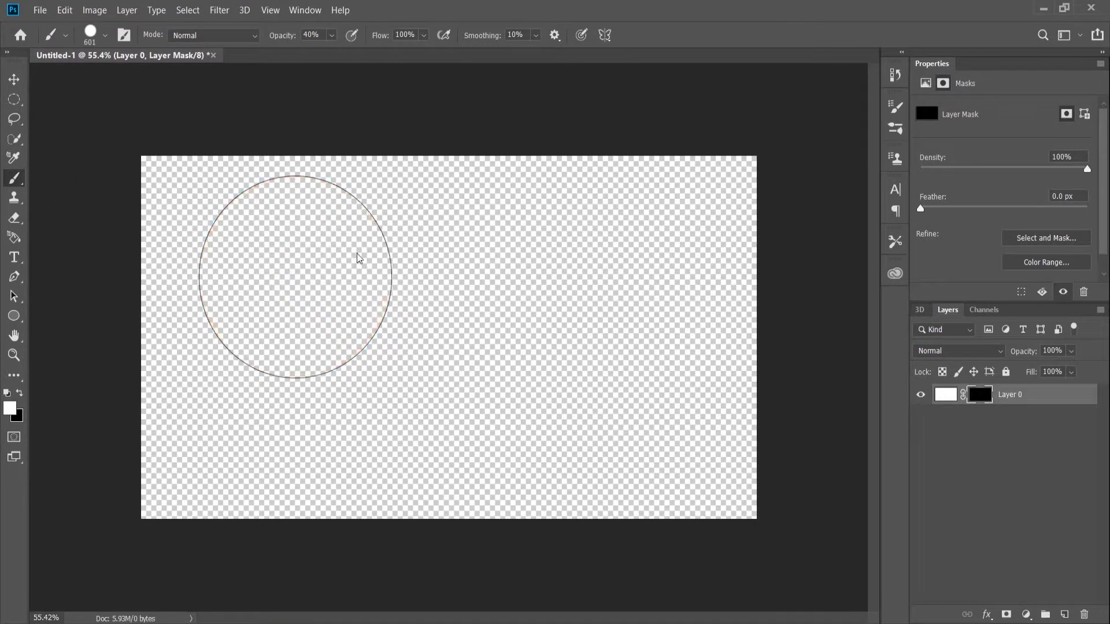
pyautogui.click(105, 35)
pyautogui.doubleClick(106, 221)
pyautogui.moveTo(483, 272)
pyautogui.mouseDown()
pyautogui.moveTo(253, 262)
pyautogui.moveTo(760, 198)
pyautogui.moveTo(402, 177)
pyautogui.moveTo(23, 184)
pyautogui.moveTo(124, 290)
pyautogui.moveTo(509, 415)
pyautogui.moveTo(542, 487)
pyautogui.moveTo(787, 473)
pyautogui.moveTo(491, 398)
pyautogui.mouseUp()
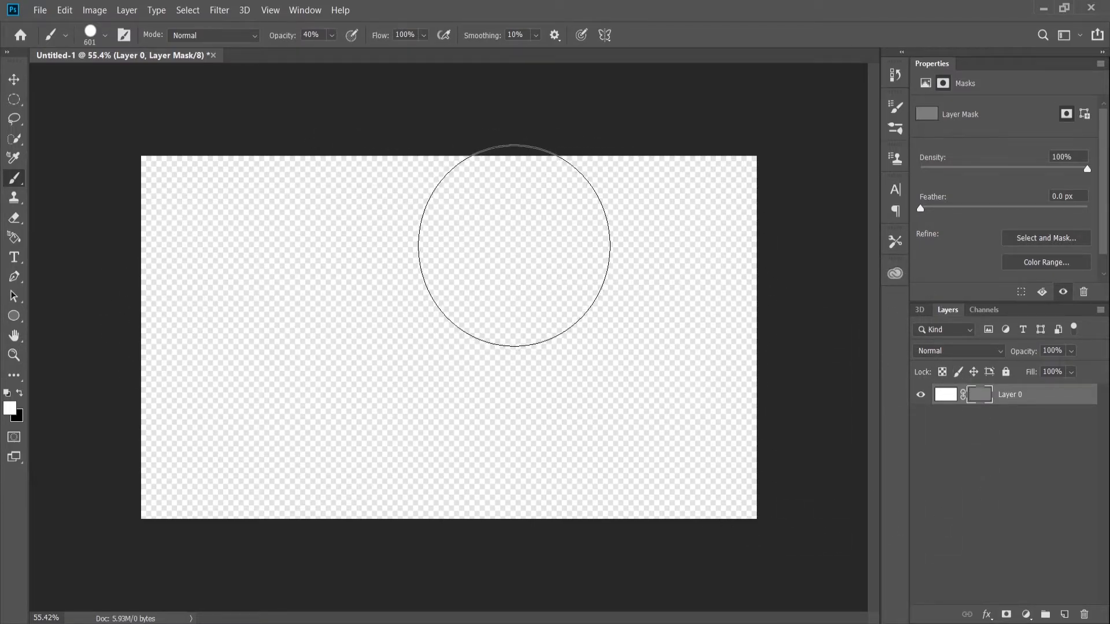
pyautogui.press('x')
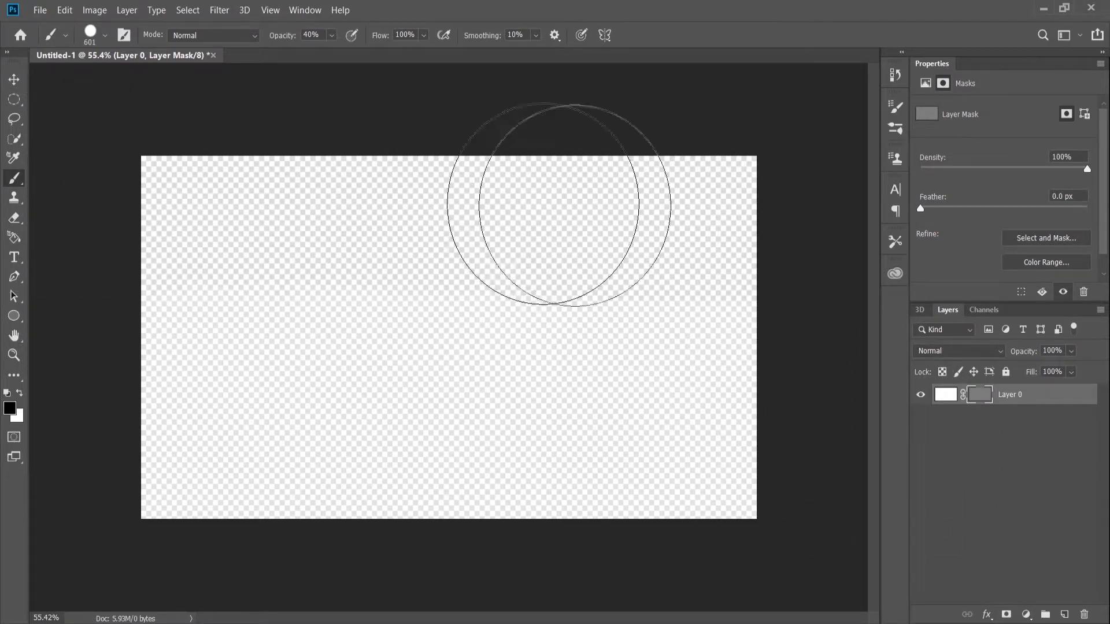
pyautogui.moveTo(169, 454); pyautogui.dragTo(1094, 527)
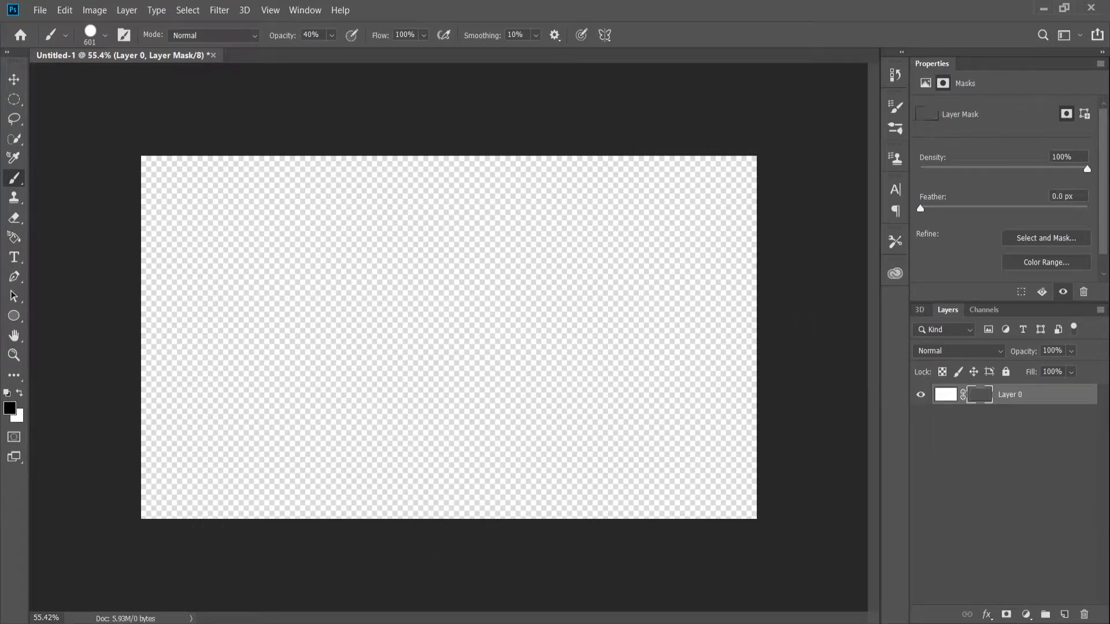
# Delete the layer mask from Layer 0.
pyautogui.rightClick(989, 401)
pyautogui.click(1003, 398)
pyautogui.rightClick(989, 398)
pyautogui.click(1006, 402)
pyautogui.rightClick(984, 399)
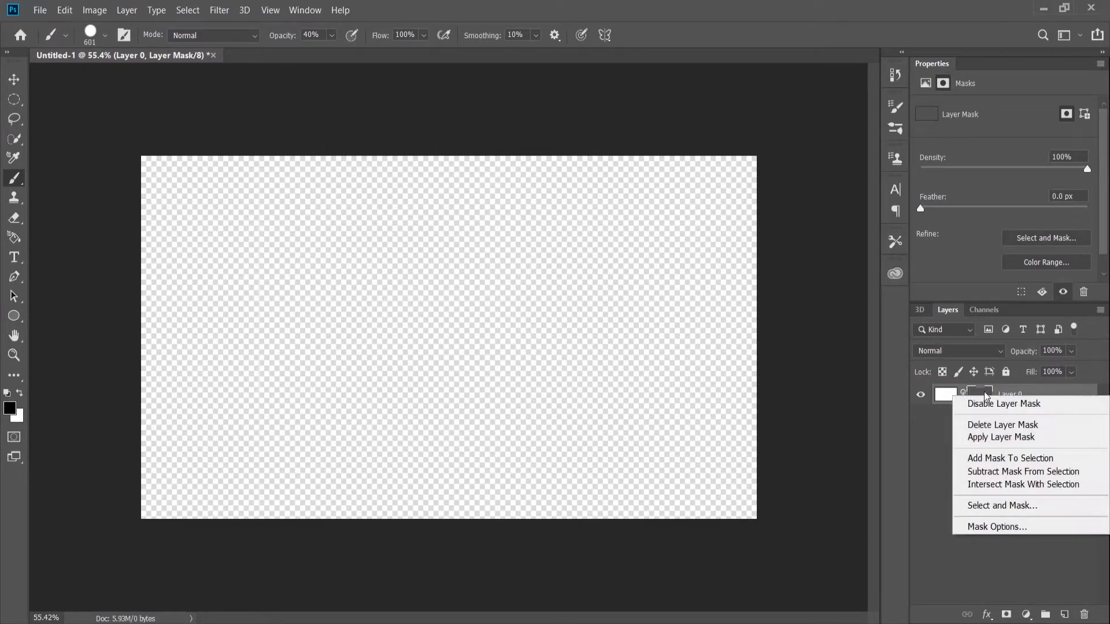
pyautogui.click(1003, 424)
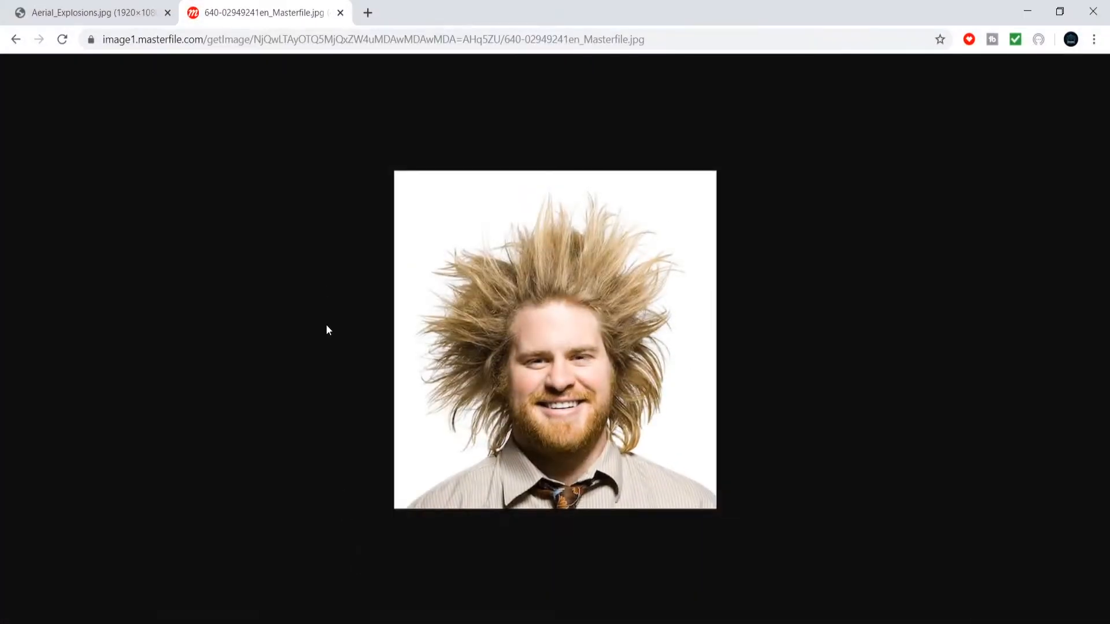
# Switch to the browser, copy the Masterfile portrait of the wild-haired man, and paste it into the Photoshop document.
pyautogui.click(139, 9)
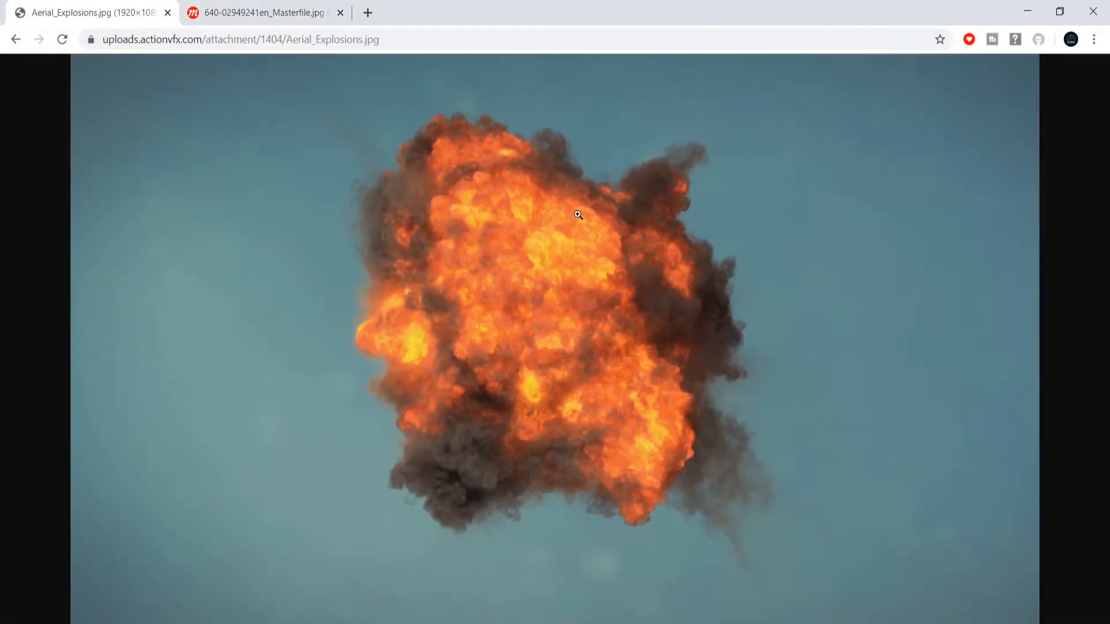
pyautogui.click(296, 8)
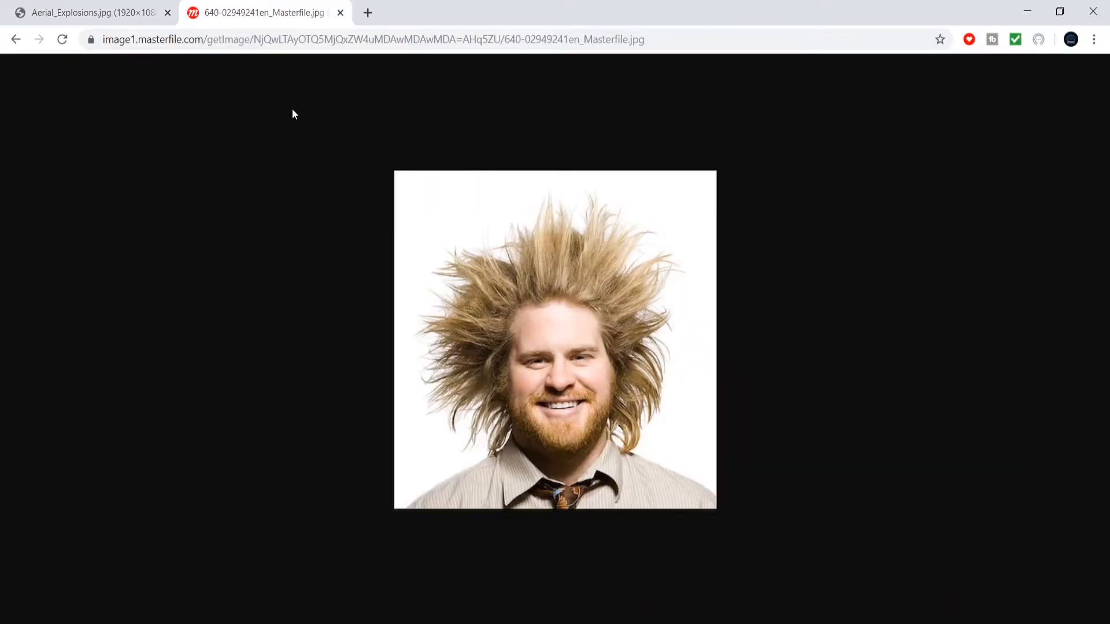
pyautogui.rightClick(571, 382)
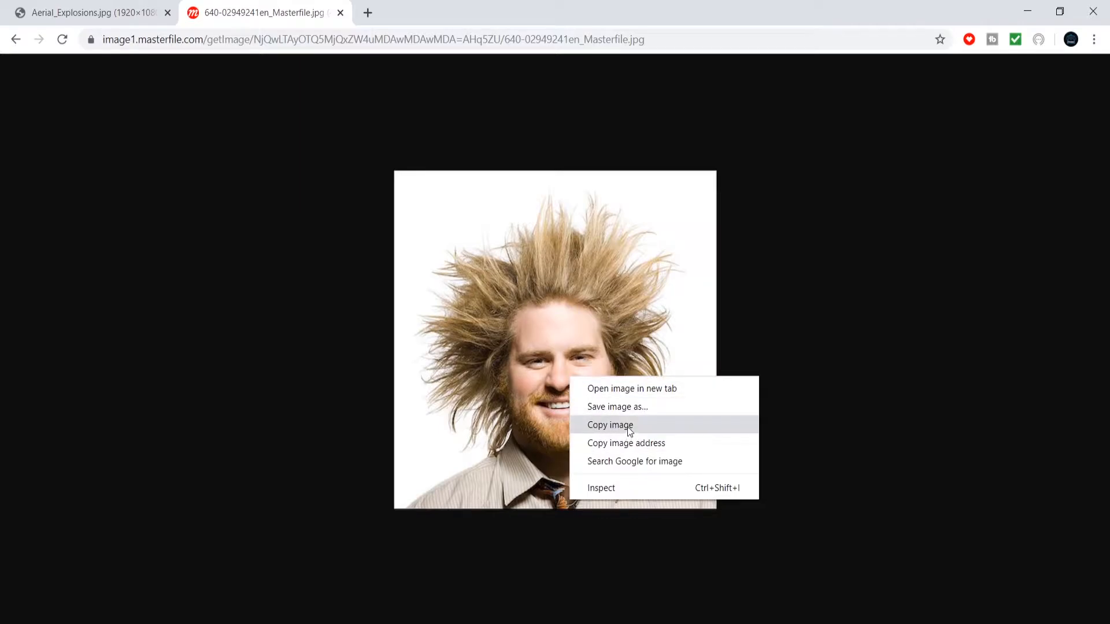
pyautogui.click(629, 430)
pyautogui.hotkey('alt', 'Tab')
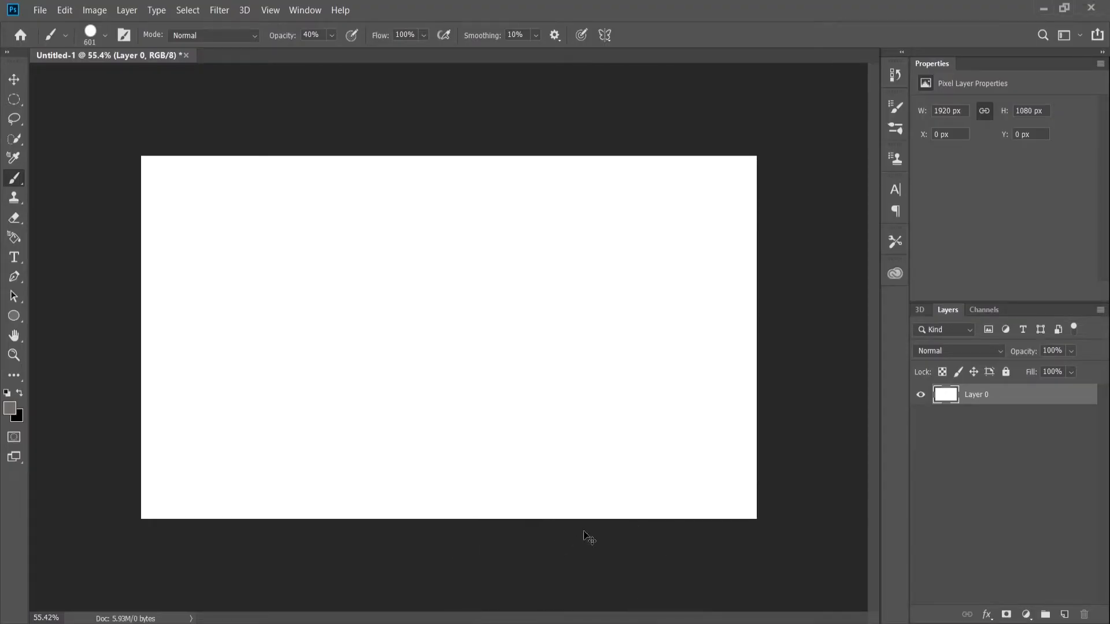
pyautogui.hotkey('ctrl', 'v')
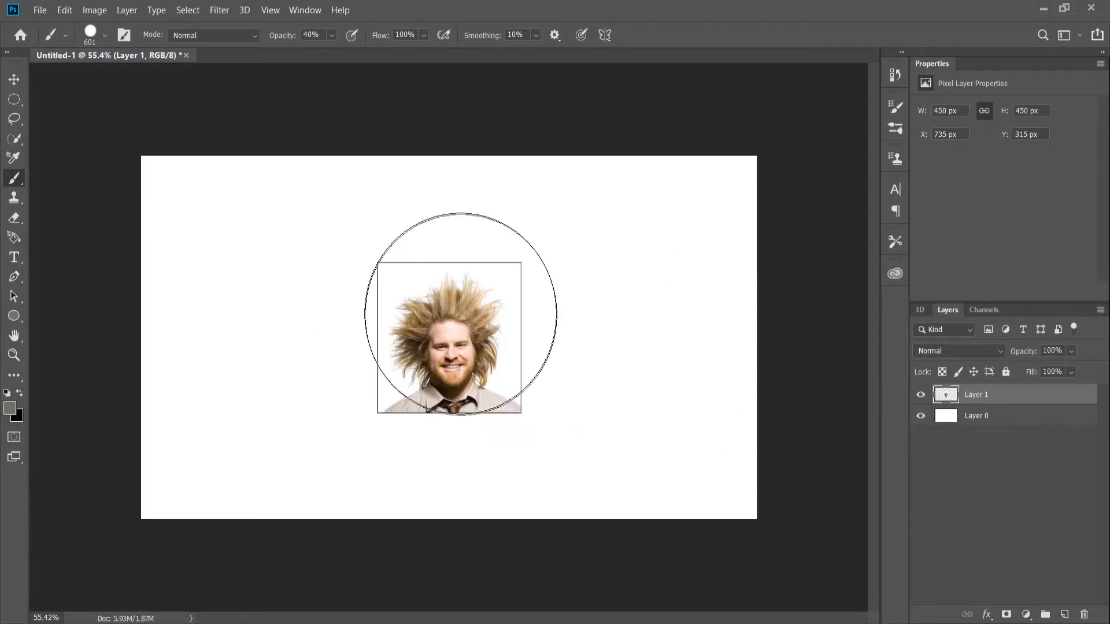
# Hide the white Layer 0 behind the pasted portrait.
pyautogui.scroll(5, 458, 313)
pyautogui.click(920, 416)
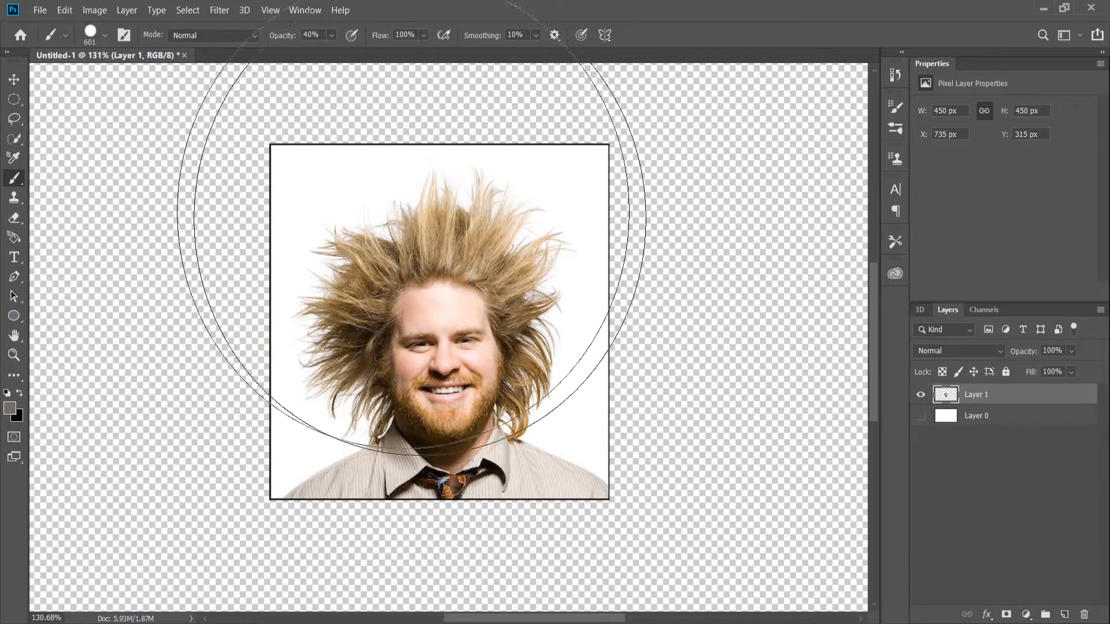
pyautogui.moveTo(695, 293); pyautogui.dragTo(435, 313)
pyautogui.scroll(6, 61, 247)
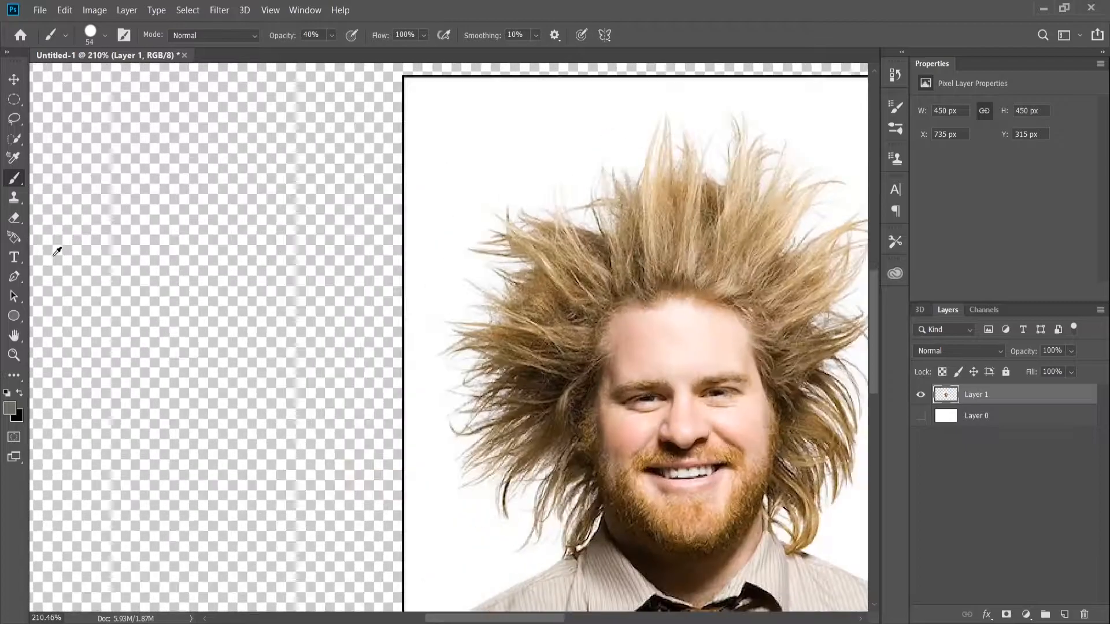
# Start a Pen tool path at the lower end of the shoulder on the image's left and trace it up to the neck.
pyautogui.press('p')
pyautogui.scroll(-6, 526, 416)
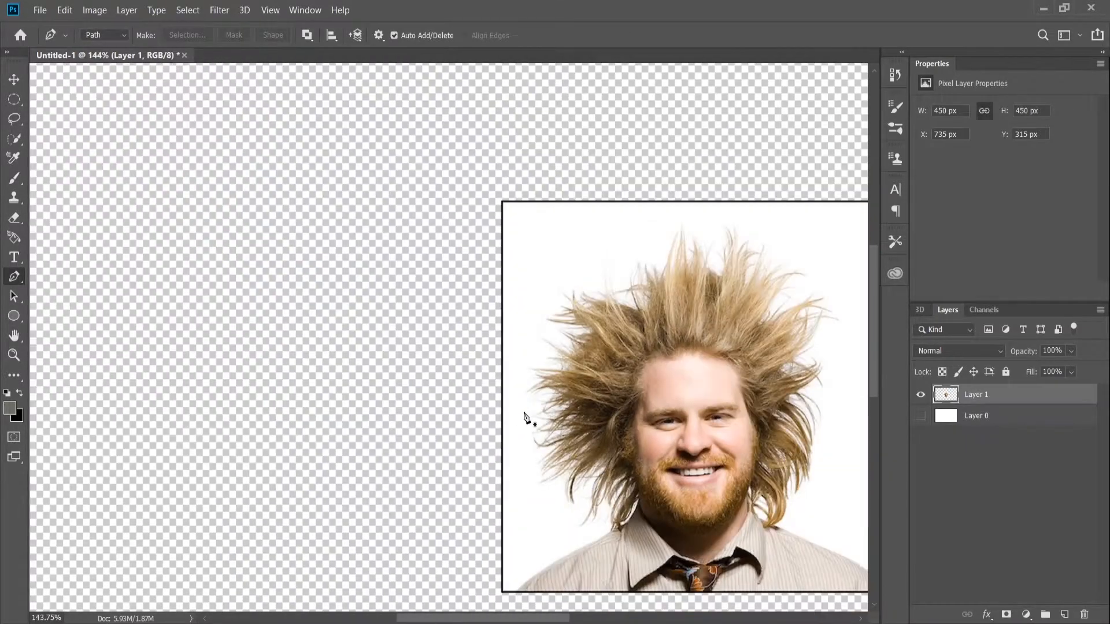
pyautogui.scroll(5, 560, 520)
pyautogui.click(481, 549)
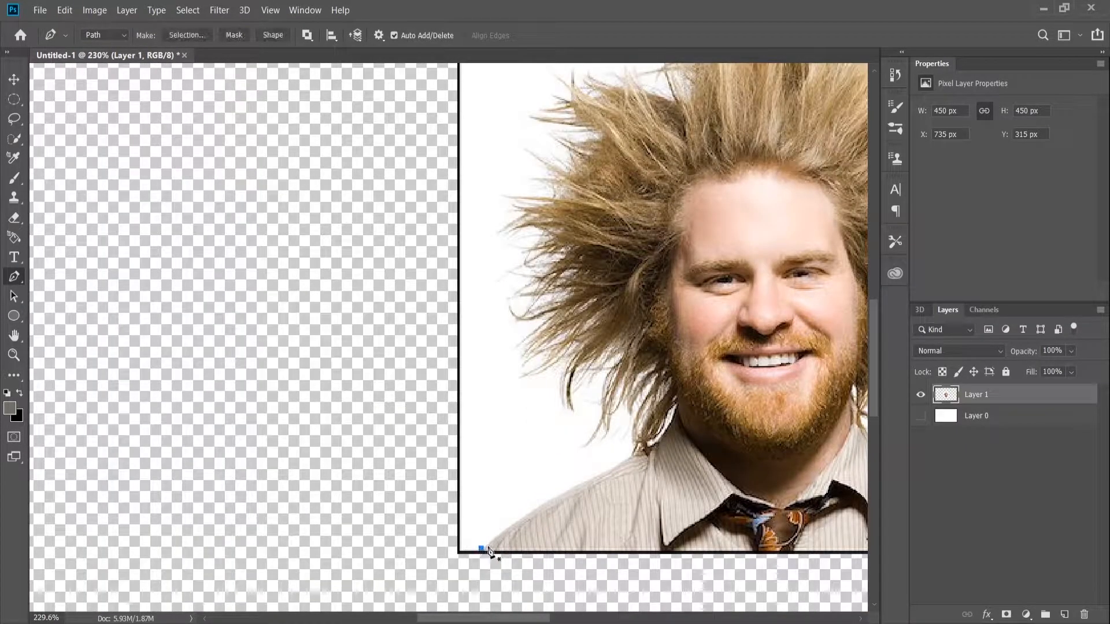
pyautogui.click(534, 509)
pyautogui.click(625, 460)
pyautogui.click(654, 445)
pyautogui.click(674, 419)
# Continue the path just inside the hair along the left side of the head up to the crown.
pyautogui.click(651, 352)
pyautogui.click(620, 329)
pyautogui.click(592, 294)
pyautogui.click(571, 208)
pyautogui.click(612, 133)
pyautogui.scroll(3, 614, 134)
pyautogui.click(703, 228)
pyautogui.click(722, 174)
pyautogui.click(765, 174)
# Extend the path from the crown down inside the hair on the right side of the head to the neck.
pyautogui.hscroll(5, 528, 162)
pyautogui.click(484, 210)
pyautogui.click(531, 193)
pyautogui.click(554, 238)
pyautogui.click(576, 298)
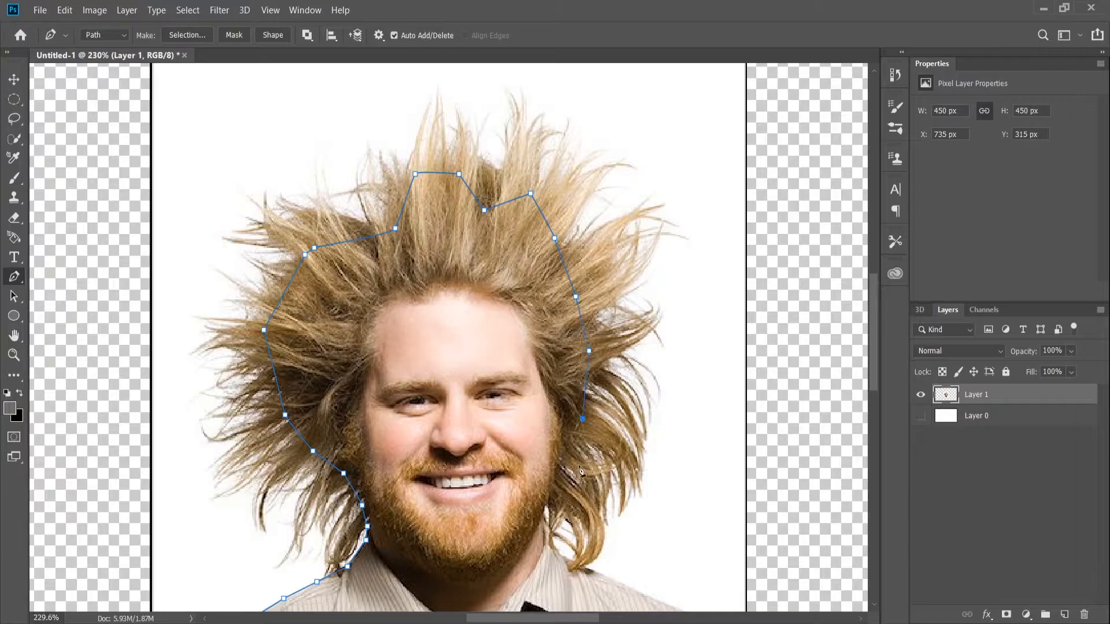
pyautogui.click(545, 531)
# Trace the right shoulder down to the photo's lower edge and close the path at its starting point.
pyautogui.scroll(-4, 563, 373)
pyautogui.click(612, 398)
pyautogui.click(643, 412)
pyautogui.click(743, 465)
pyautogui.click(744, 491)
pyautogui.click(174, 487)
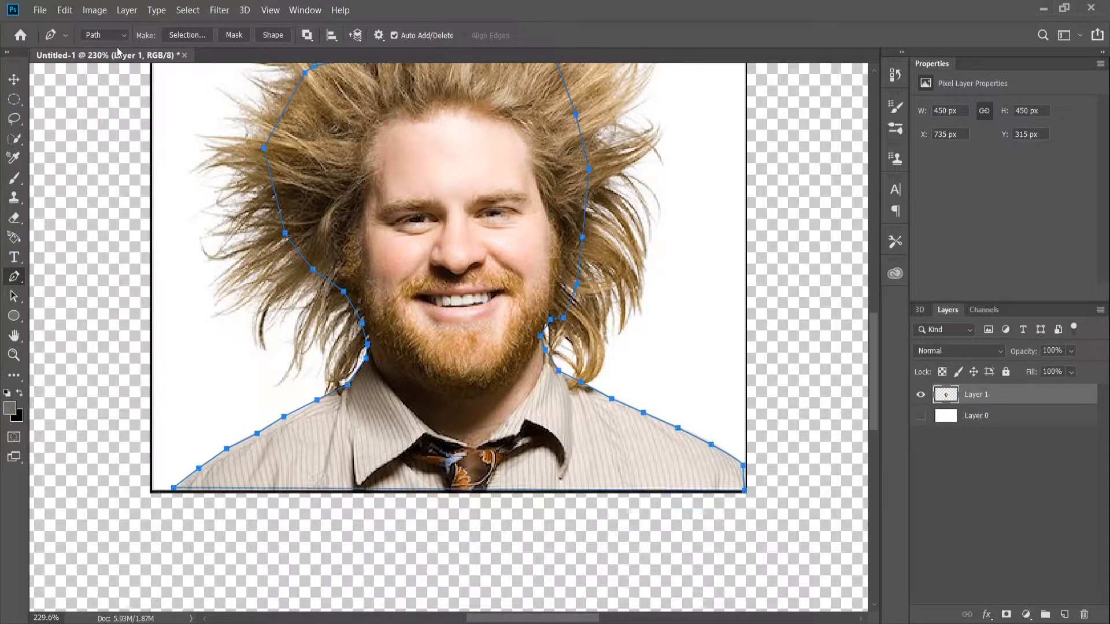
# Convert the path to a new selection with a 0-pixel feather radius and add it to Layer 1 as a layer mask.
pyautogui.click(182, 33)
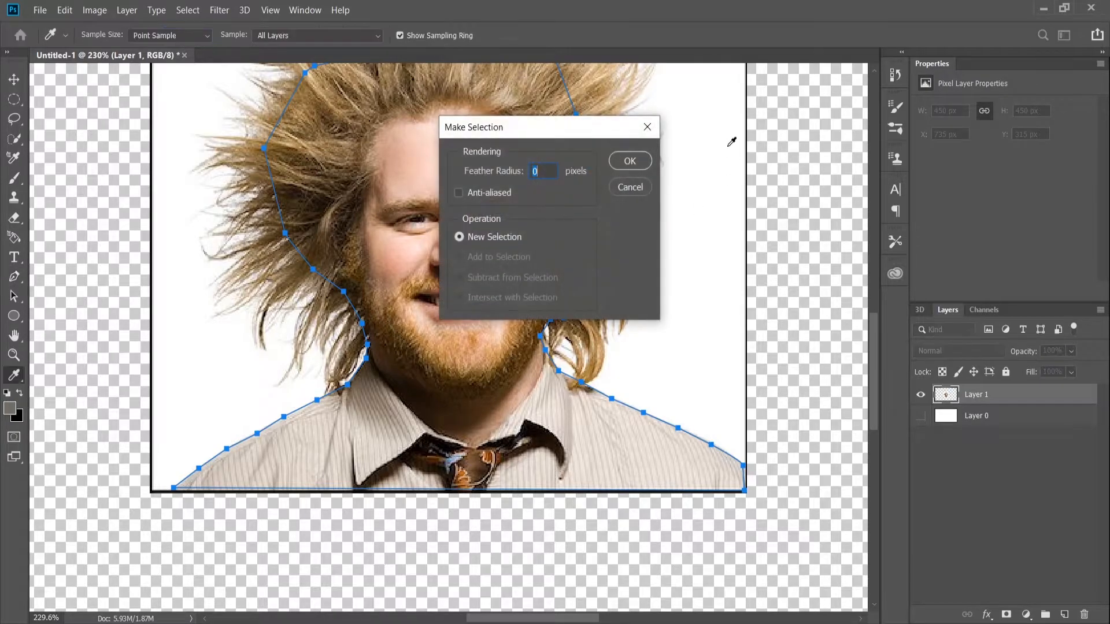
pyautogui.click(640, 168)
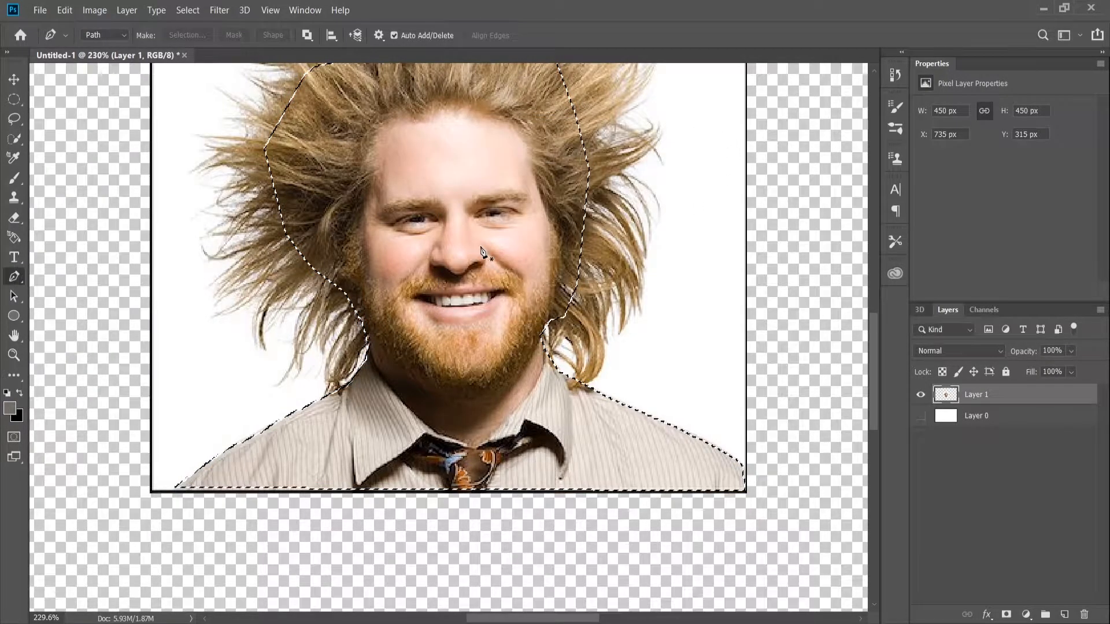
pyautogui.scroll(-5, 472, 258)
pyautogui.scroll(-5, 472, 258)
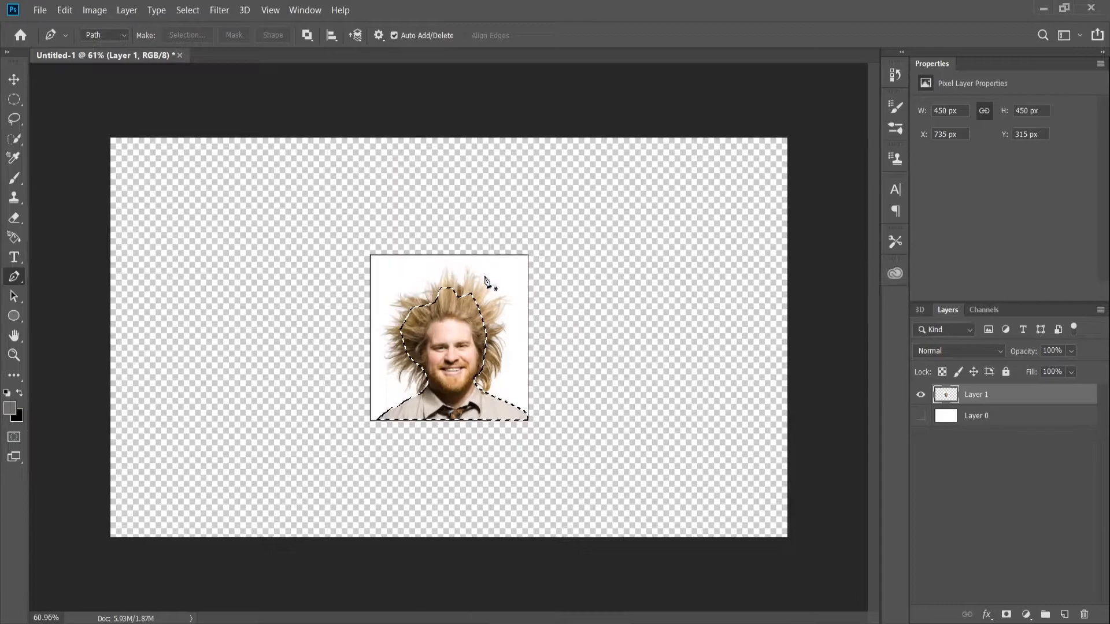
pyautogui.scroll(3, 485, 284)
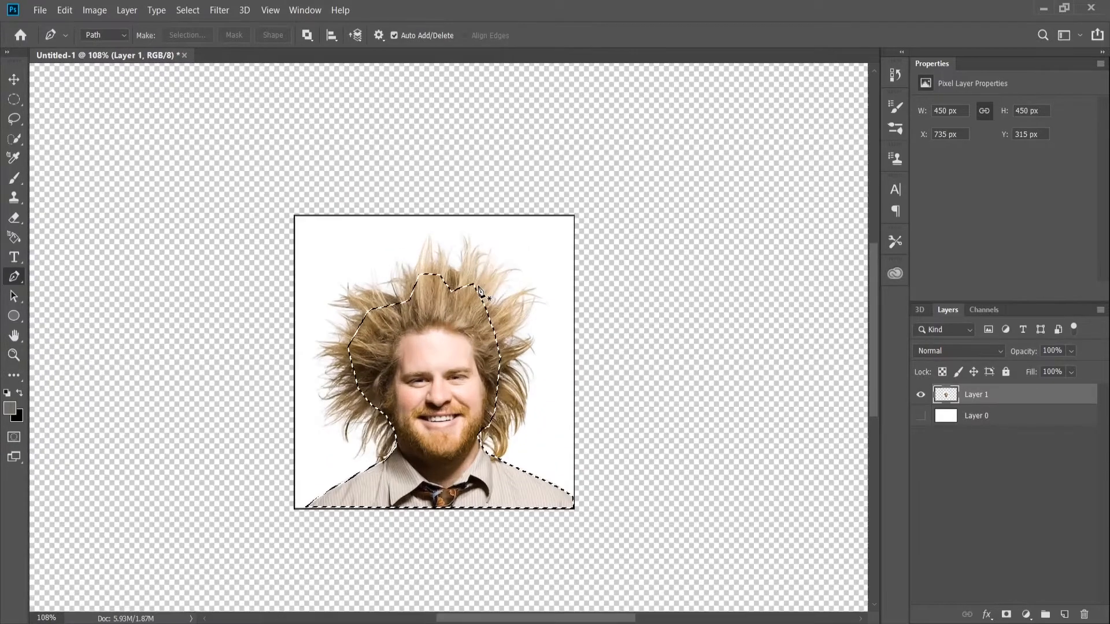
pyautogui.click(1006, 615)
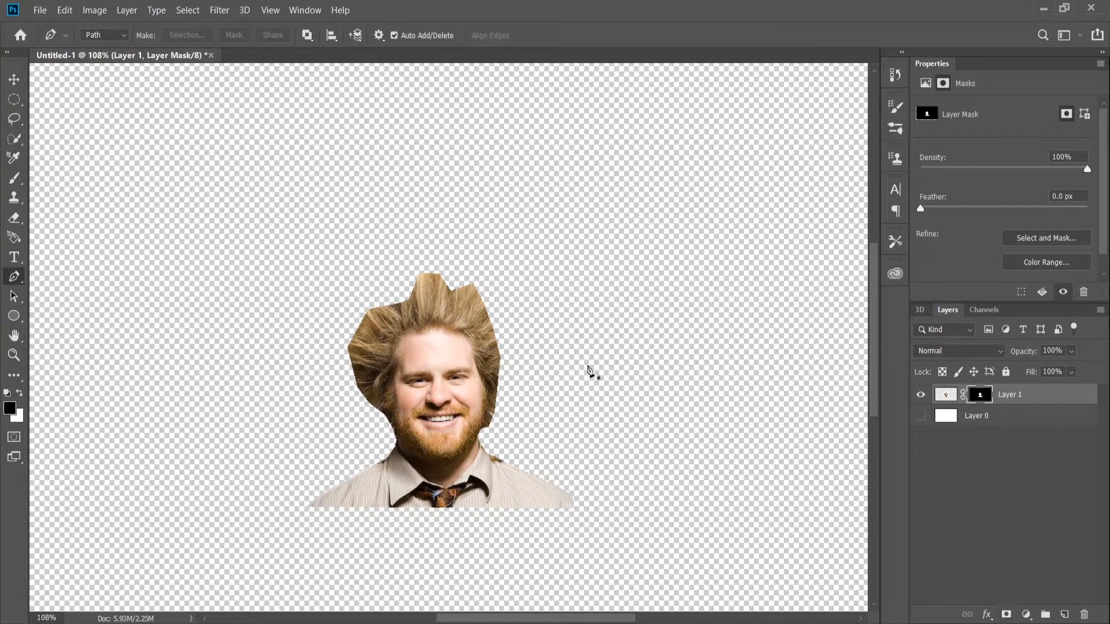
# Open Layer 1's mask in Select and Mask, keeping the preview transparency at 100%.
pyautogui.scroll(5, 463, 353)
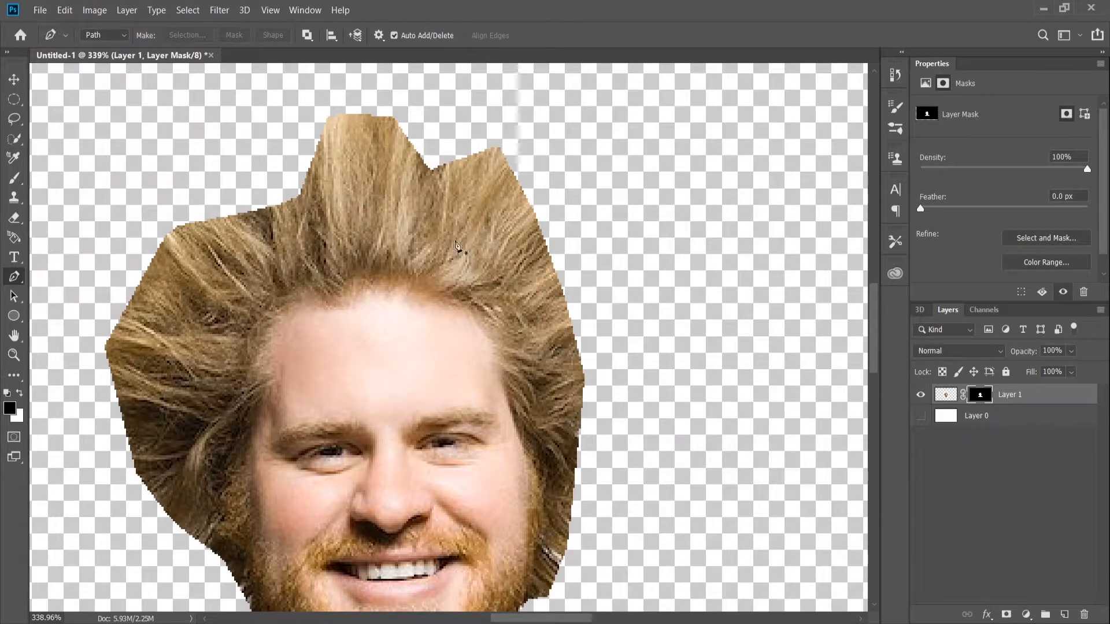
pyautogui.scroll(-6, 525, 241)
pyautogui.scroll(6, 508, 198)
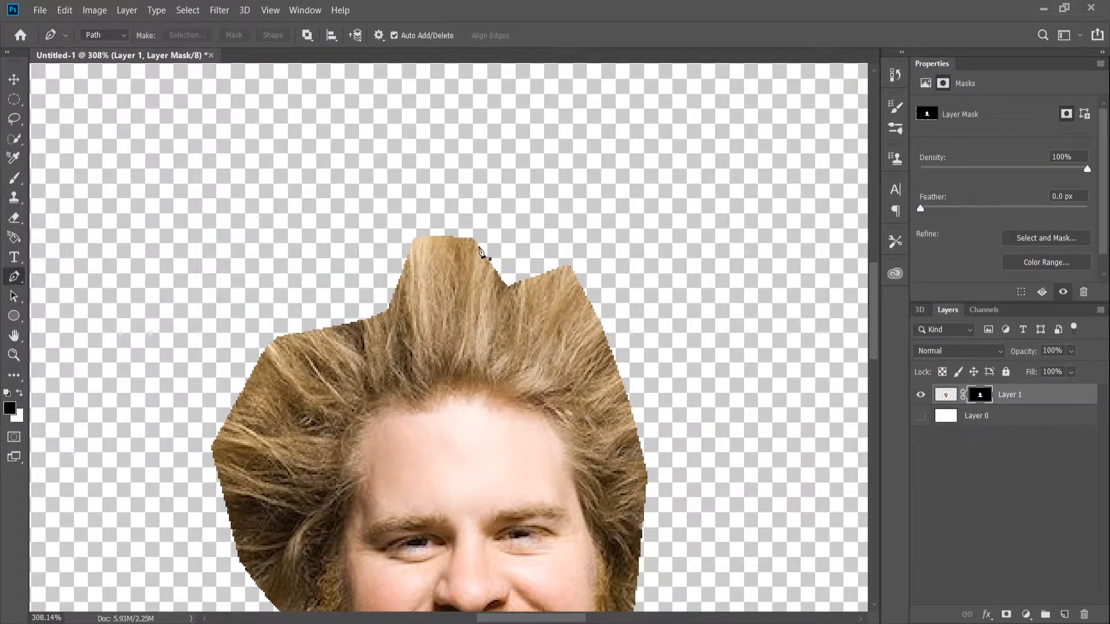
pyautogui.scroll(-5, 483, 248)
pyautogui.scroll(3, 472, 257)
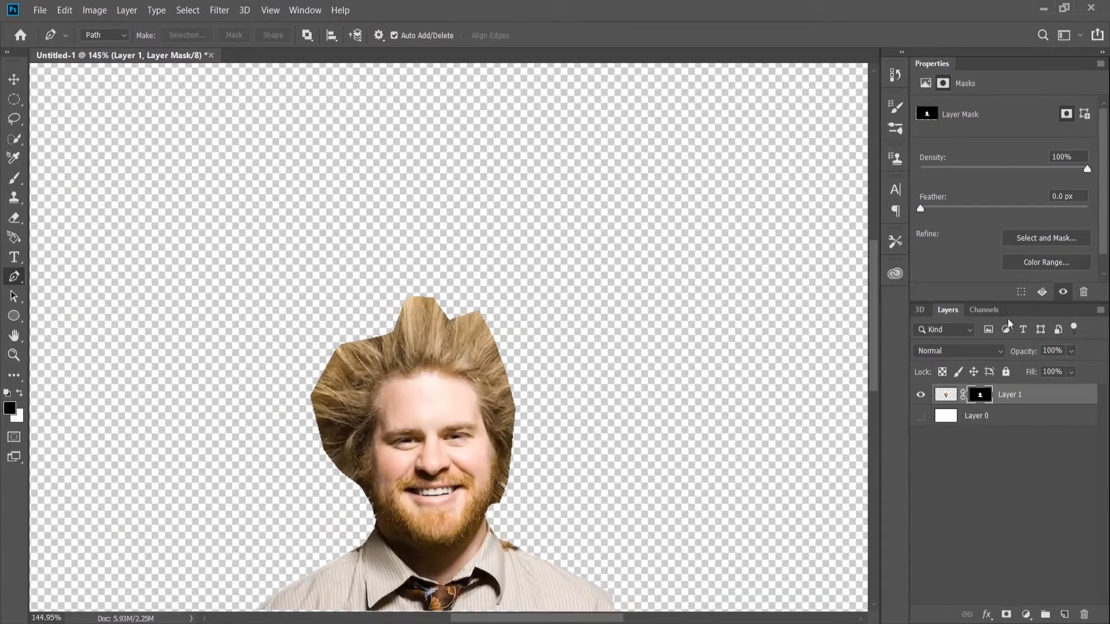
pyautogui.click(1043, 238)
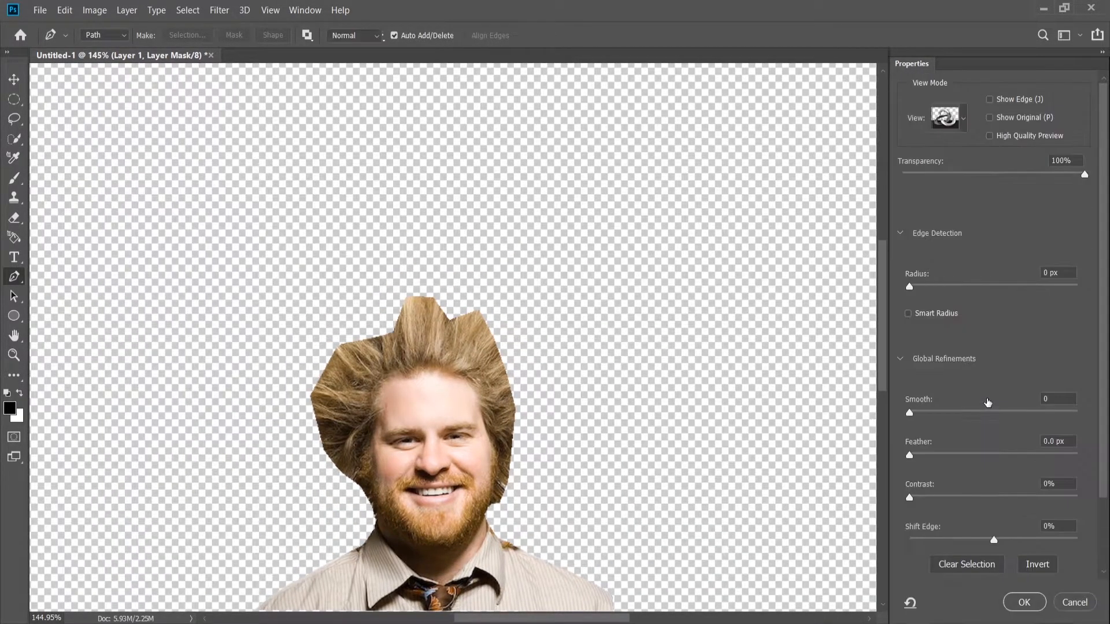
pyautogui.moveTo(1083, 177)
pyautogui.mouseDown()
pyautogui.moveTo(902, 174)
pyautogui.moveTo(1102, 184)
pyautogui.mouseUp()
pyautogui.scroll(-3, 994, 323)
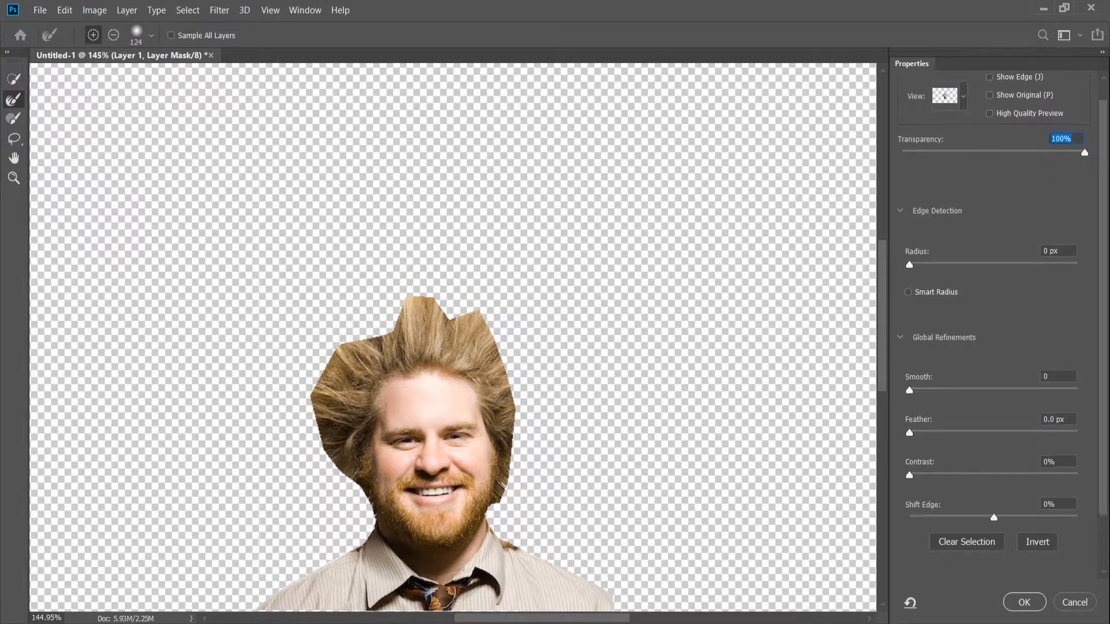
# Shrink the Refine Edge Brush to 27 px and paint around the whole outer edge of the hair to recover loose strands.
pyautogui.click(16, 83)
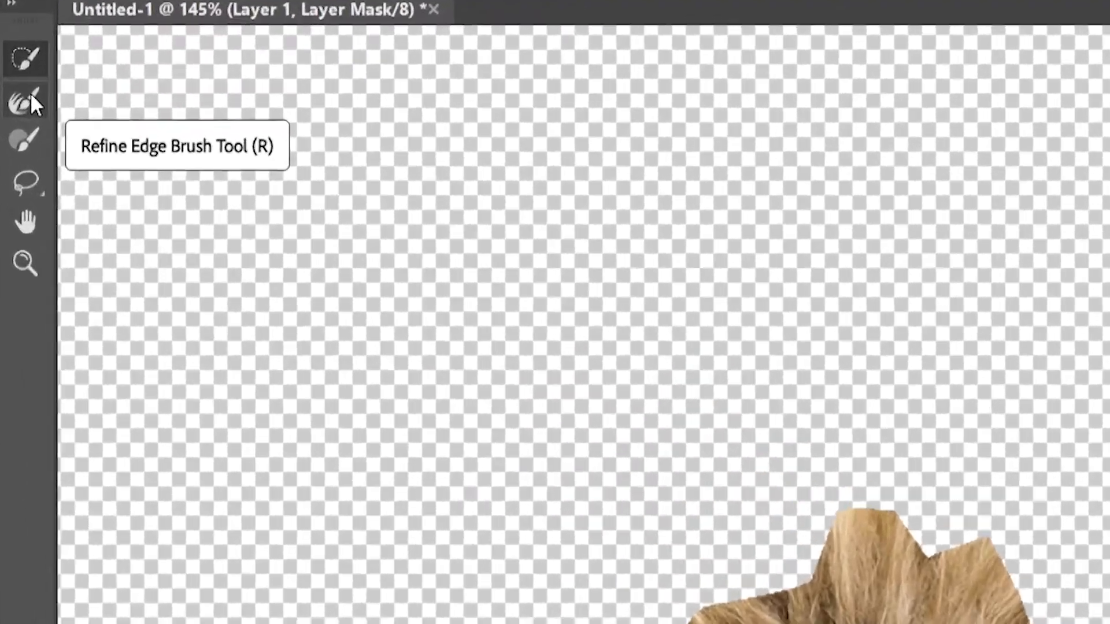
pyautogui.click(17, 97)
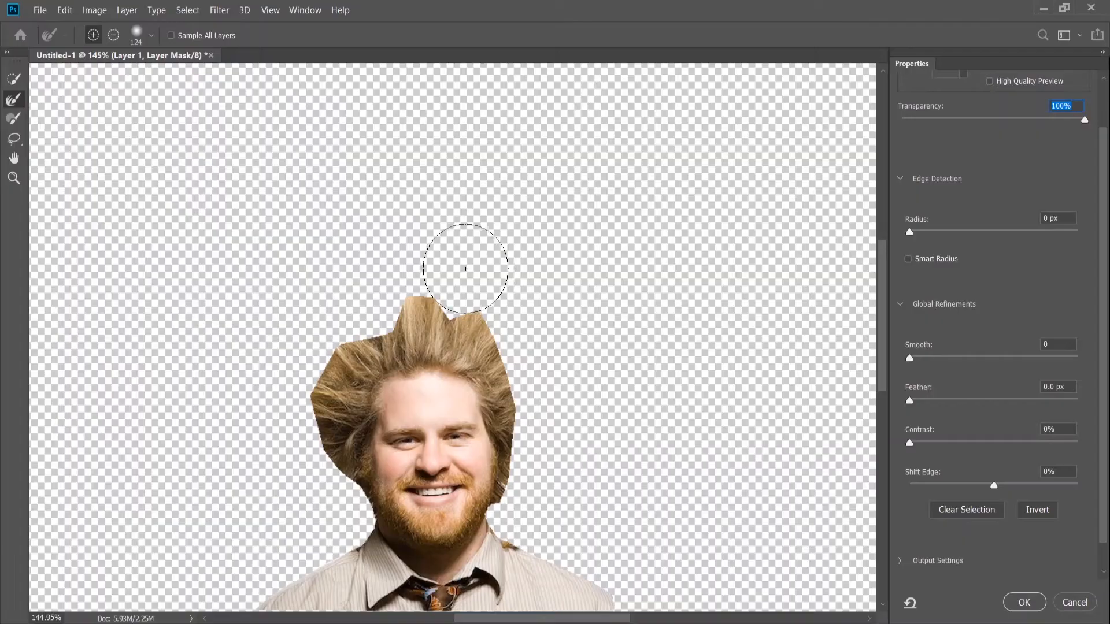
pyautogui.moveTo(463, 266)
pyautogui.mouseDown()
pyautogui.moveTo(406, 269)
pyautogui.moveTo(421, 274)
pyautogui.mouseUp()
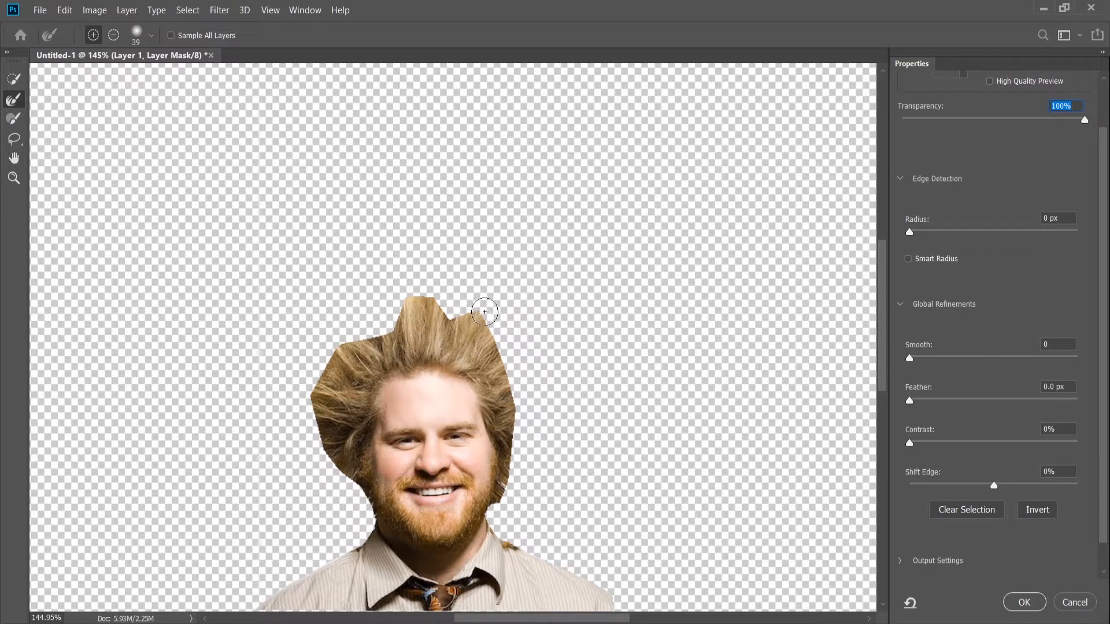
pyautogui.moveTo(484, 313)
pyautogui.mouseDown()
pyautogui.moveTo(409, 301)
pyautogui.moveTo(387, 335)
pyautogui.moveTo(338, 351)
pyautogui.moveTo(322, 379)
pyautogui.moveTo(316, 428)
pyautogui.moveTo(375, 520)
pyautogui.mouseUp()
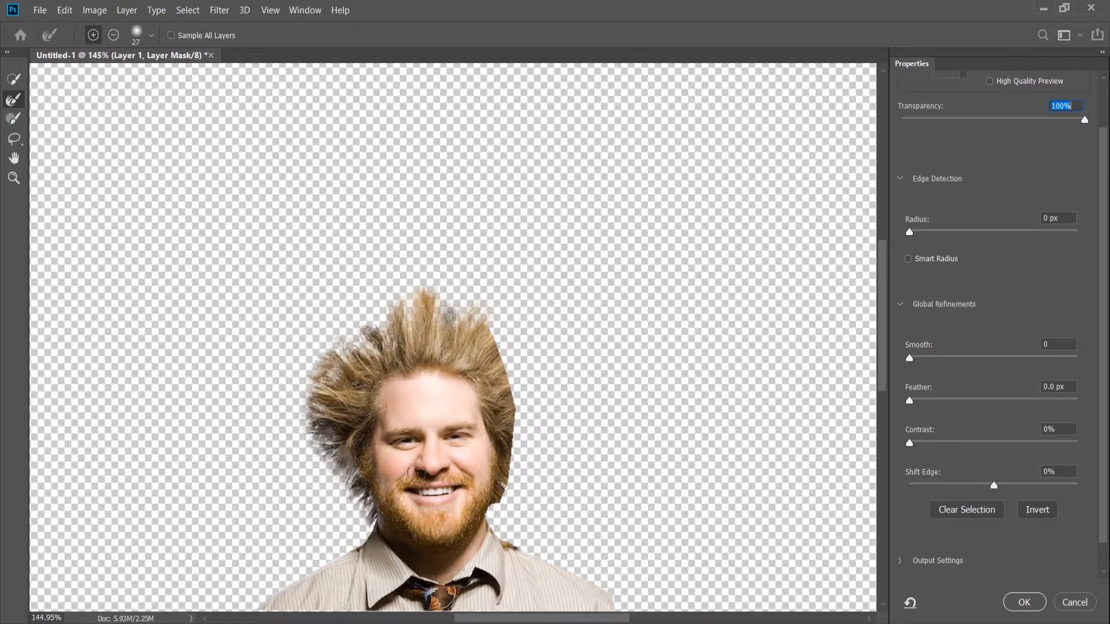
pyautogui.moveTo(489, 329)
pyautogui.mouseDown()
pyautogui.moveTo(511, 427)
pyautogui.moveTo(494, 523)
pyautogui.moveTo(535, 525)
pyautogui.mouseUp()
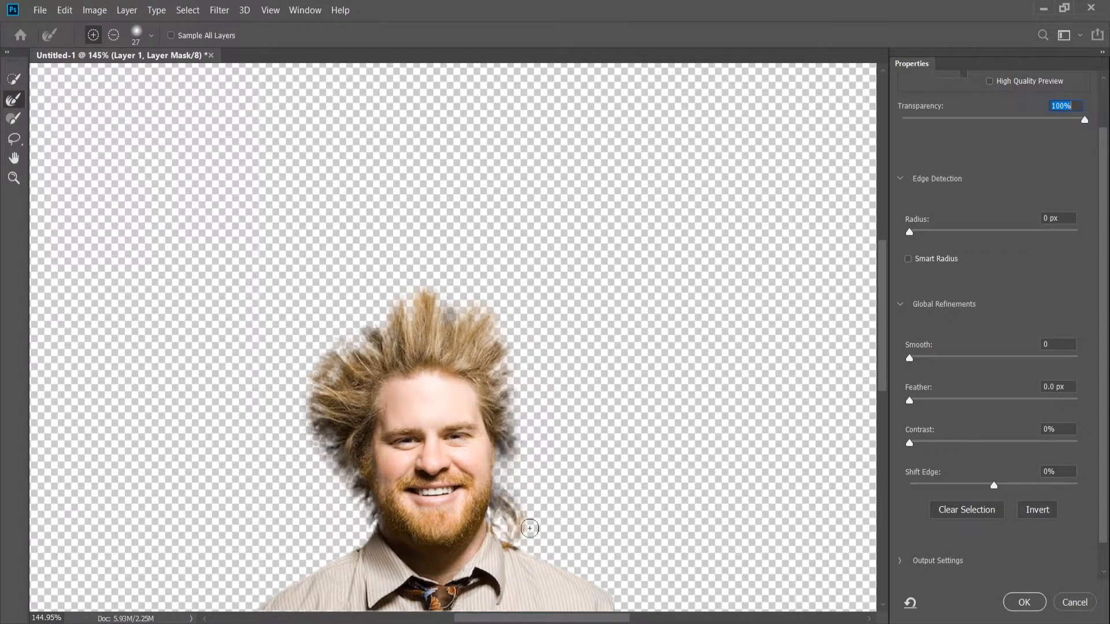
pyautogui.moveTo(316, 352); pyautogui.dragTo(367, 335)
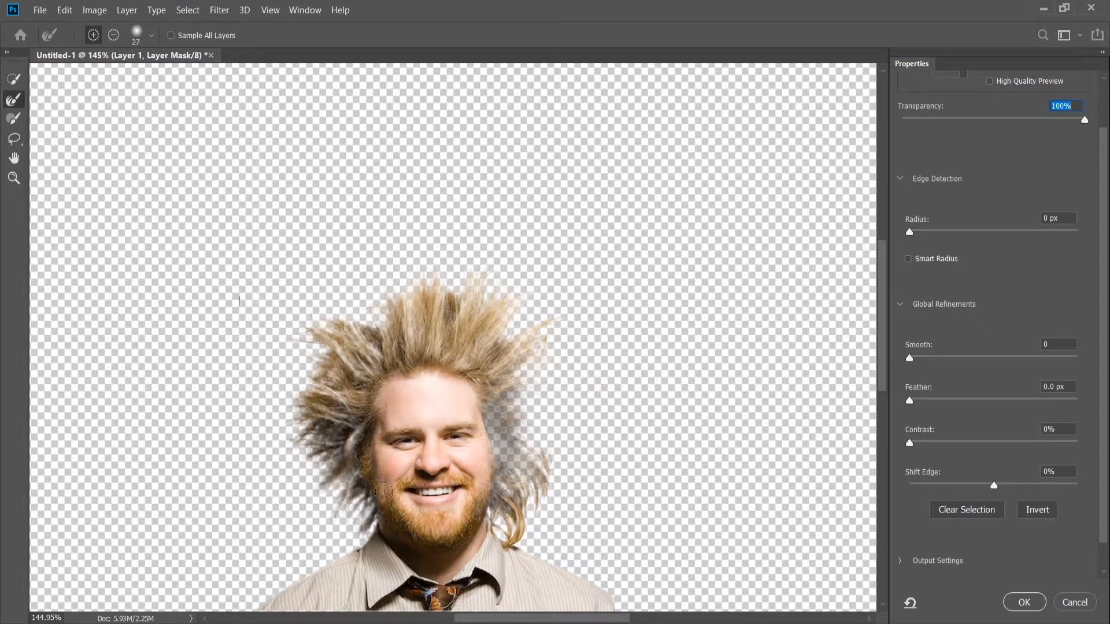
# Turn on High Quality Preview, enlarge the Refine Edge Brush to 42 px and paint over the outlying hair strands on both sides.
pyautogui.keyDown('alt'); pyautogui.rightClick(388, 296); pyautogui.keyUp('alt')
pyautogui.moveTo(390, 269)
pyautogui.mouseDown()
pyautogui.moveTo(533, 268)
pyautogui.moveTo(414, 266)
pyautogui.mouseUp()
pyautogui.keyDown('alt'); pyautogui.rightClick(488, 295); pyautogui.keyUp('alt')
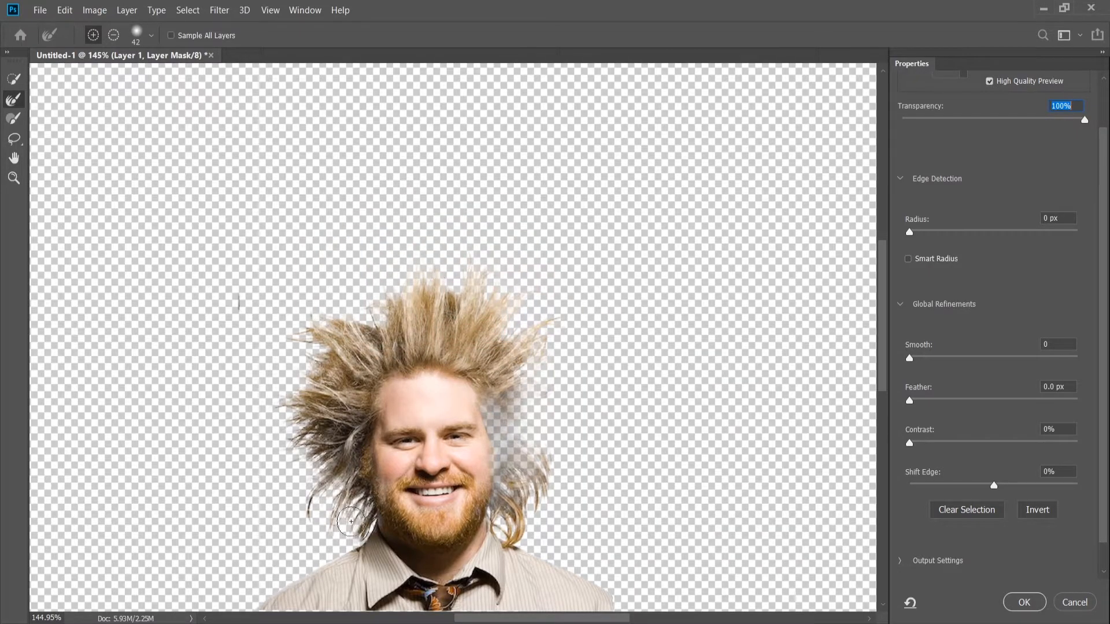
pyautogui.moveTo(326, 541); pyautogui.dragTo(318, 427)
pyautogui.moveTo(508, 392)
pyautogui.mouseDown()
pyautogui.moveTo(517, 457)
pyautogui.moveTo(541, 432)
pyautogui.moveTo(505, 407)
pyautogui.moveTo(544, 489)
pyautogui.mouseUp()
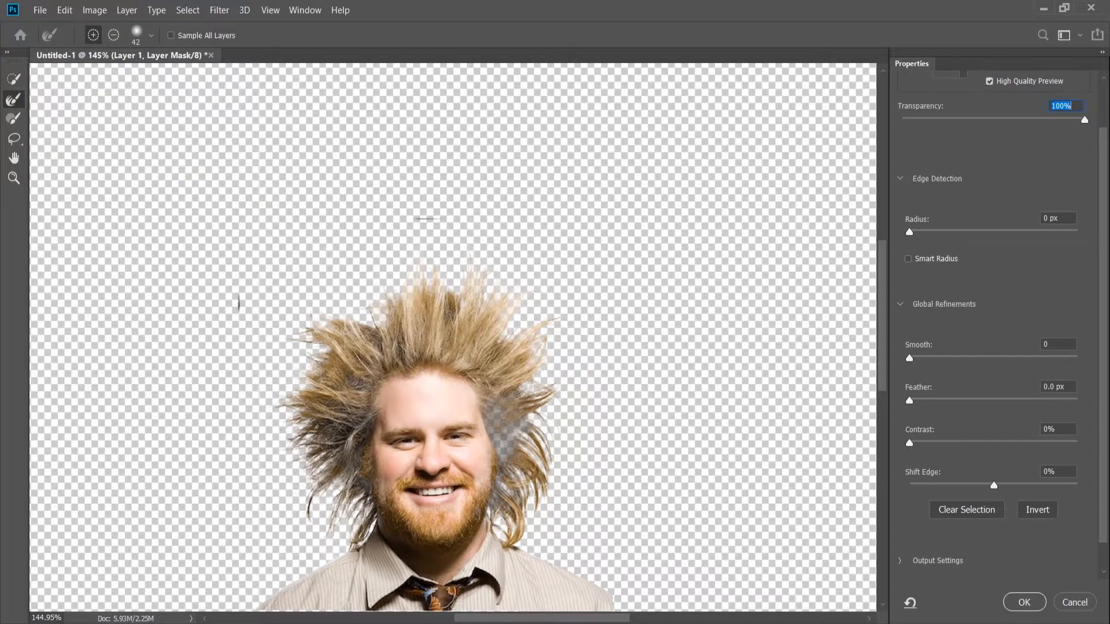
# Add the semi-transparent inner hair on both sides of the face and above the forehead back to the mask with the Lasso.
pyautogui.moveTo(882, 292); pyautogui.dragTo(887, 314)
pyautogui.press('alt')
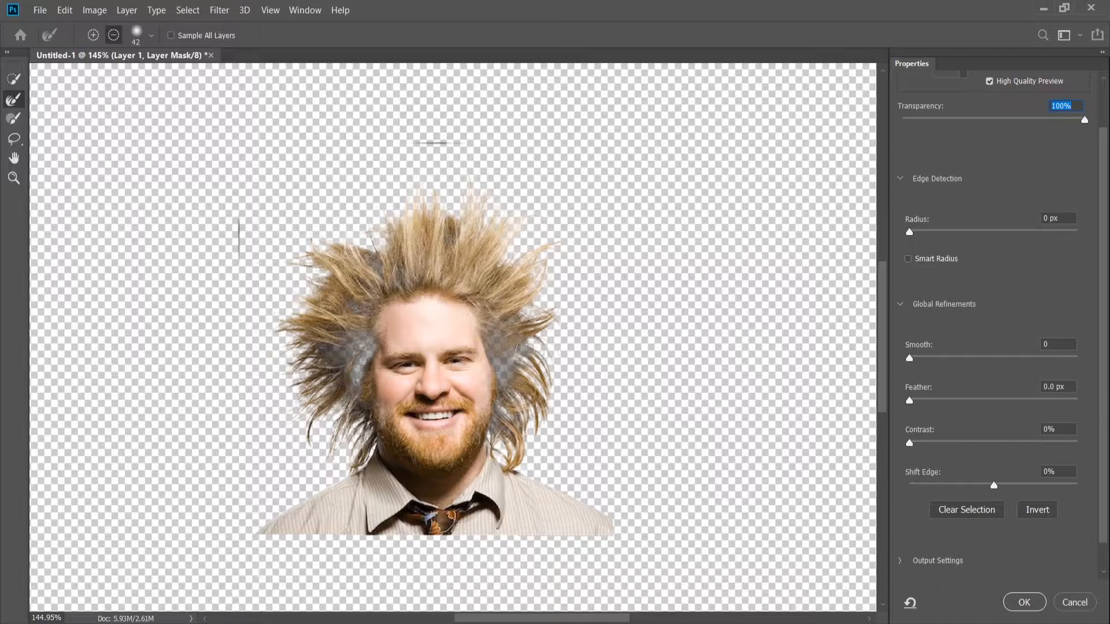
pyautogui.click(16, 140)
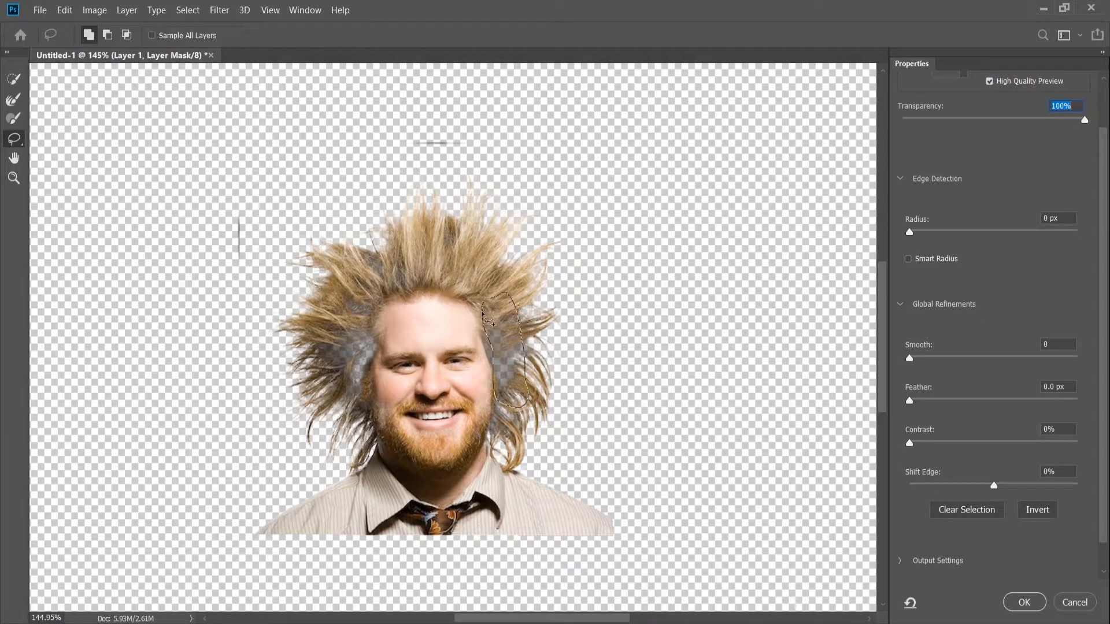
pyautogui.moveTo(482, 314); pyautogui.dragTo(482, 315)
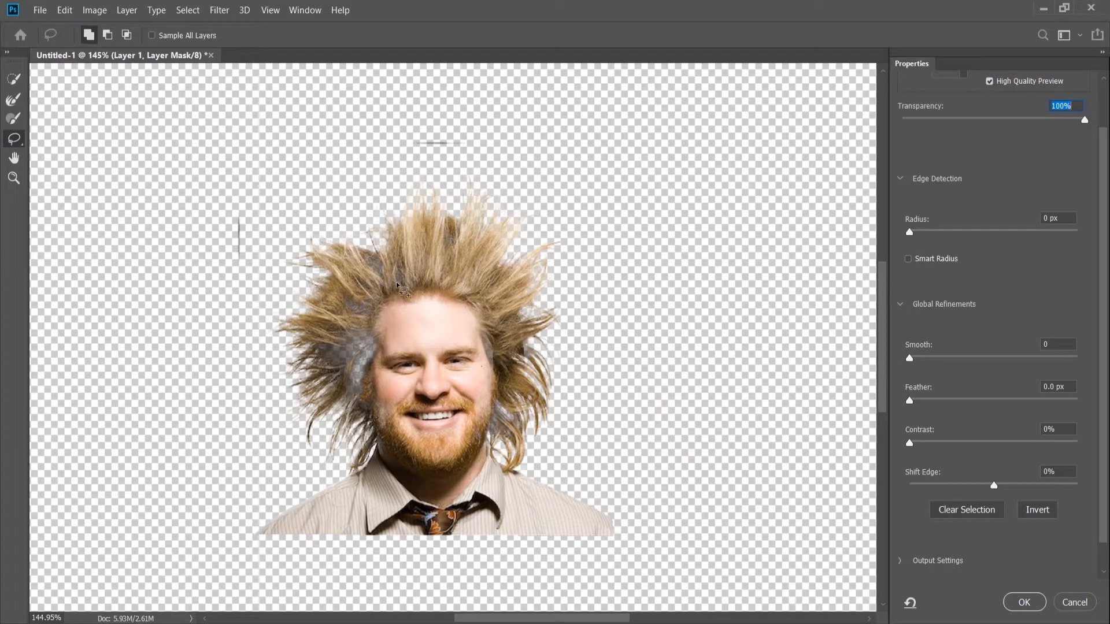
pyautogui.moveTo(316, 324)
pyautogui.mouseDown()
pyautogui.moveTo(339, 380)
pyautogui.moveTo(370, 378)
pyautogui.mouseUp()
pyautogui.moveTo(400, 278); pyautogui.dragTo(399, 279)
# Refine the hair edge at the upper left of the head with the Refine Edge Brush and apply the mask refinement.
pyautogui.press('r')
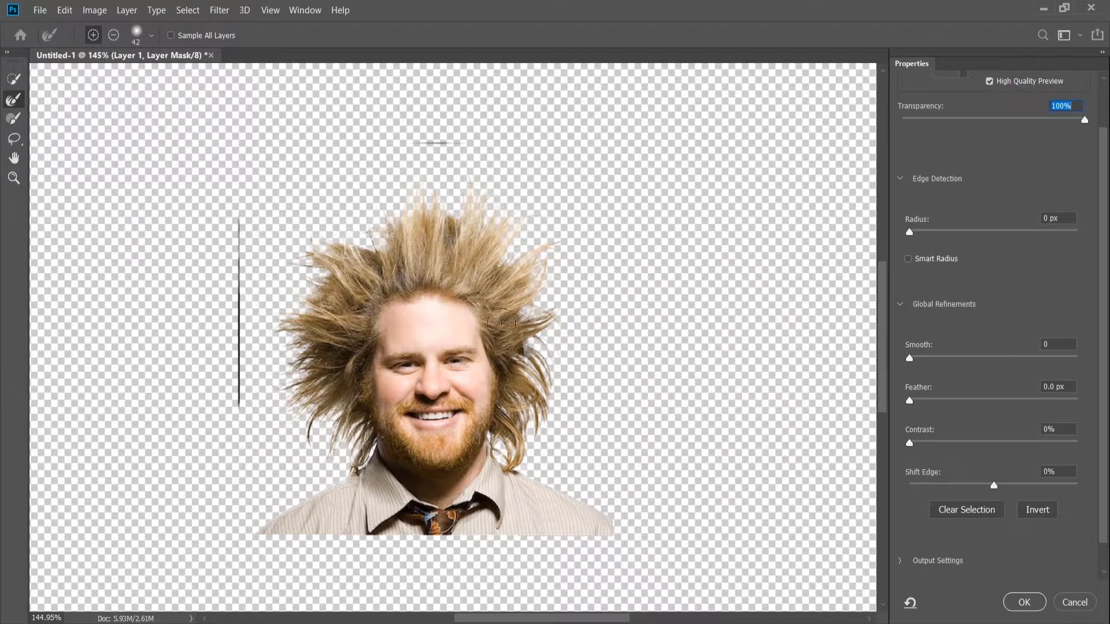
pyautogui.moveTo(379, 246)
pyautogui.mouseDown()
pyautogui.moveTo(361, 231)
pyautogui.moveTo(377, 230)
pyautogui.mouseUp()
pyautogui.click(1032, 609)
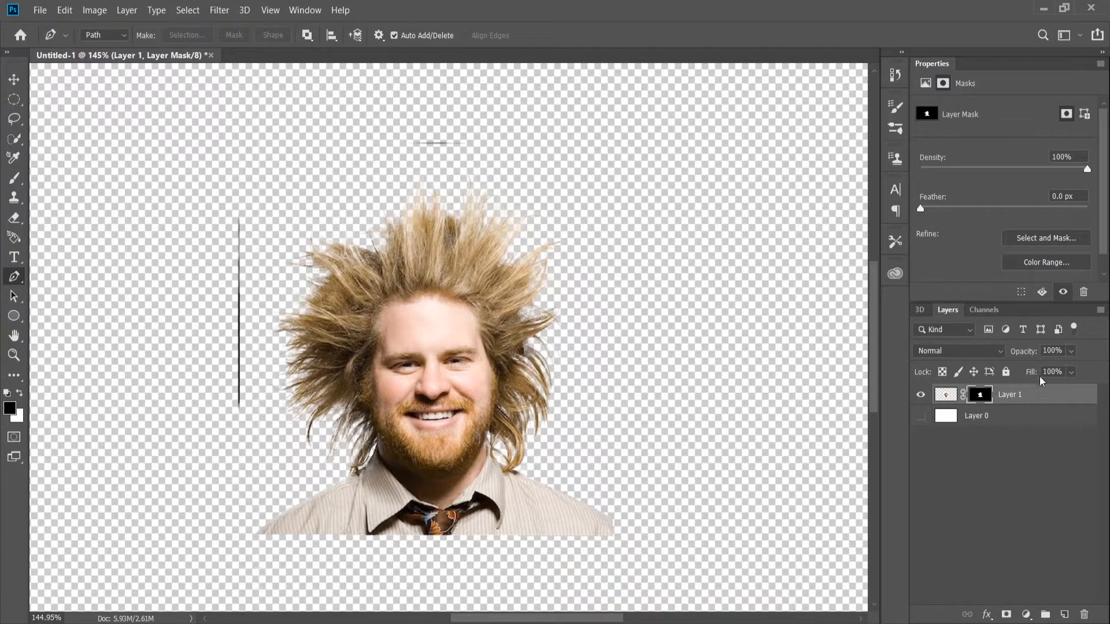
# Erase the stray vertical line beside the head and the short line above it from Layer 1's image pixels.
pyautogui.click(945, 395)
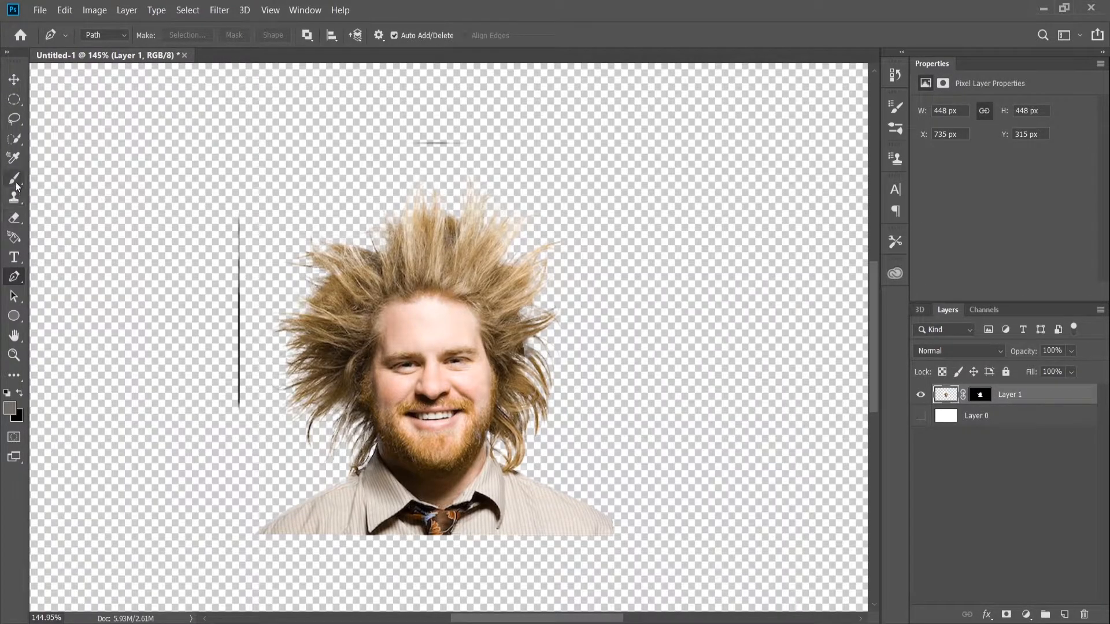
pyautogui.click(18, 218)
pyautogui.moveTo(230, 409)
pyautogui.mouseDown()
pyautogui.moveTo(225, 191)
pyautogui.moveTo(231, 228)
pyautogui.mouseUp()
pyautogui.moveTo(443, 136)
pyautogui.mouseDown()
pyautogui.moveTo(411, 131)
pyautogui.moveTo(439, 141)
pyautogui.mouseUp()
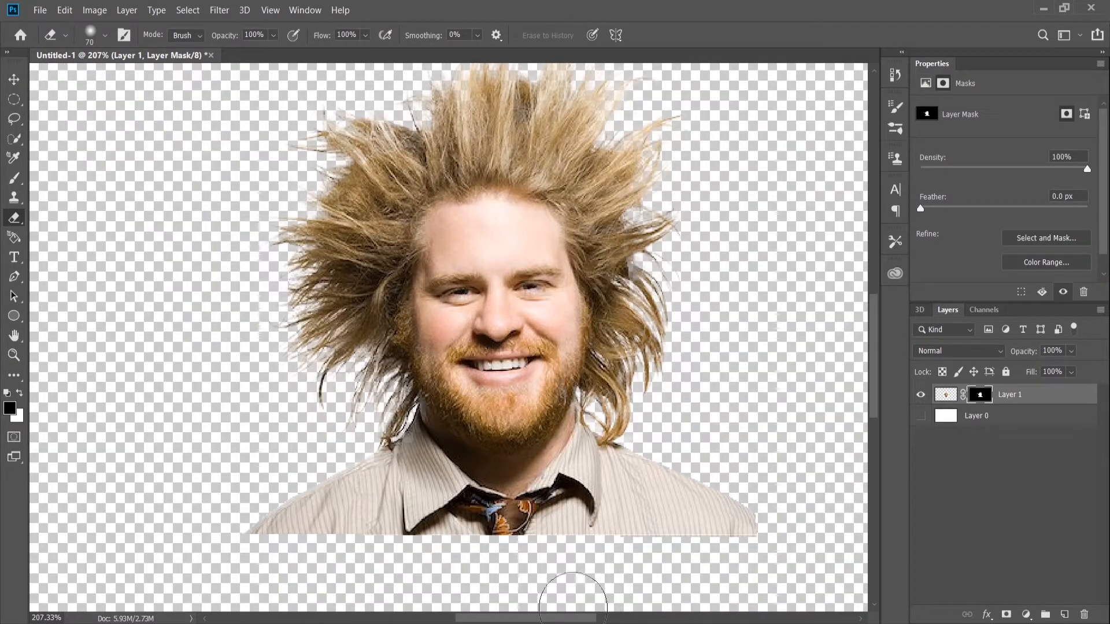
# Reopen Layer 1's mask in Select and Mask, lasso the faded gap in the hair on the right side solid, and apply it.
pyautogui.moveTo(580, 620); pyautogui.dragTo(600, 620)
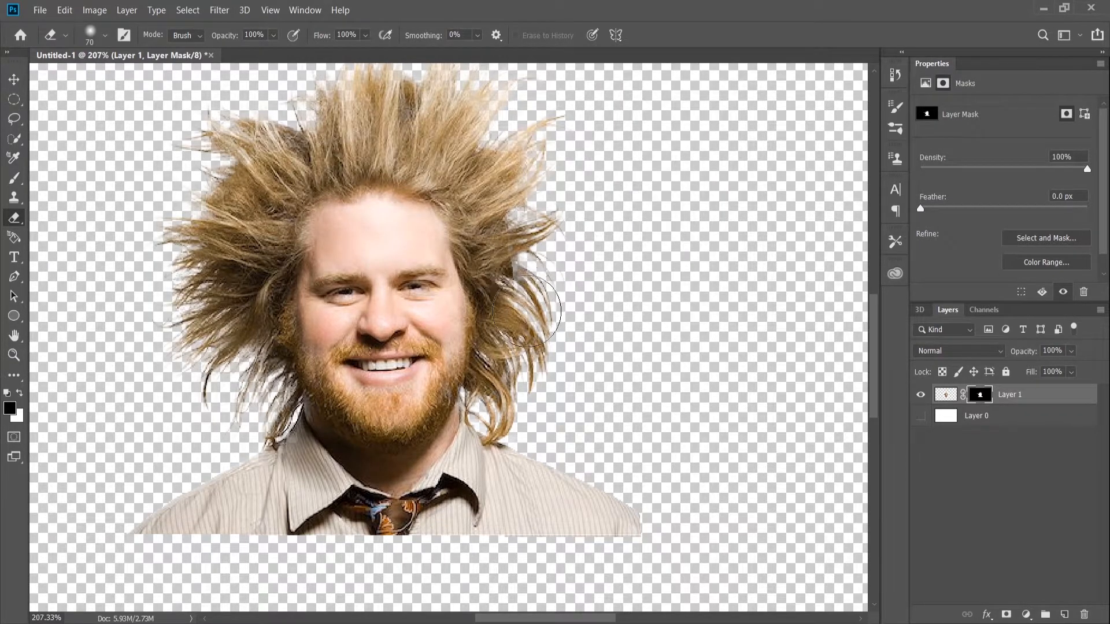
pyautogui.scroll(10, 526, 278)
pyautogui.scroll(-6, 552, 366)
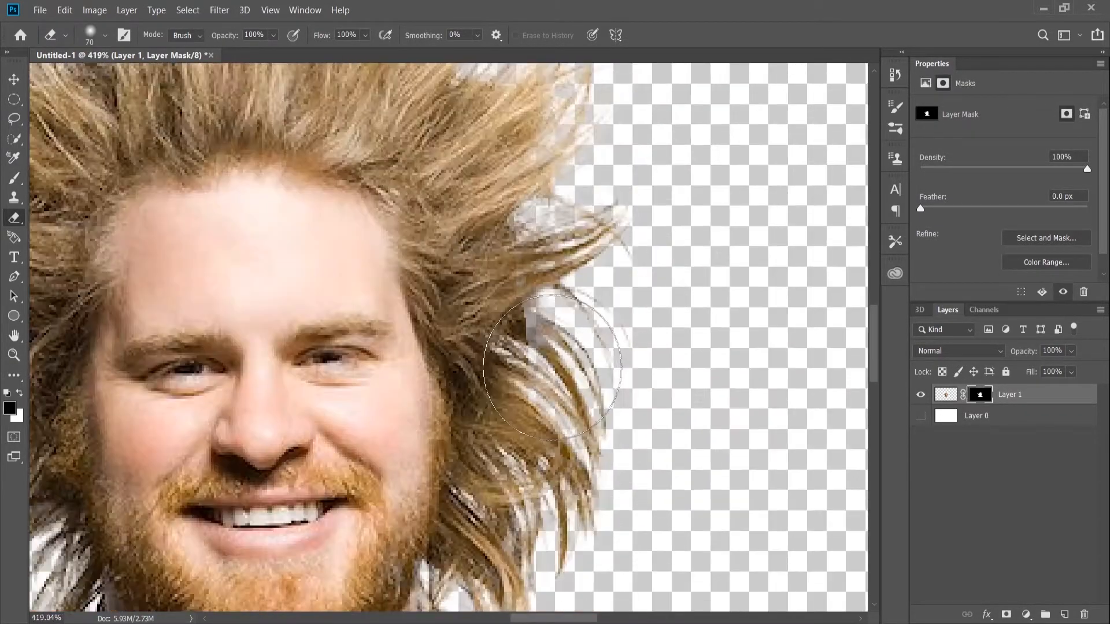
pyautogui.scroll(-3, 552, 366)
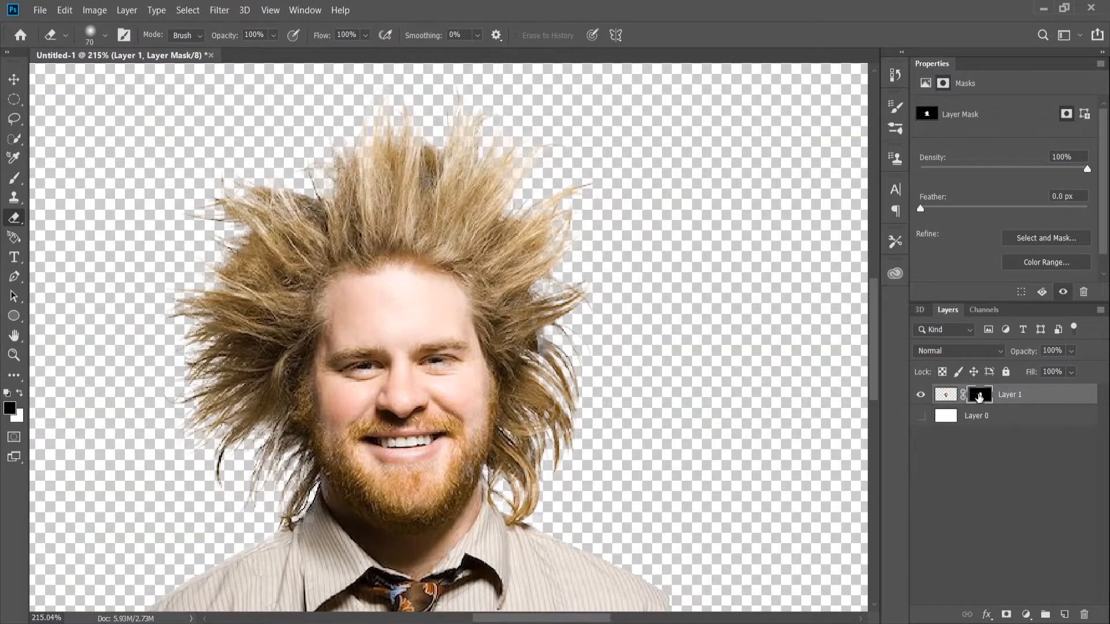
pyautogui.doubleClick(978, 396)
pyautogui.click(13, 139)
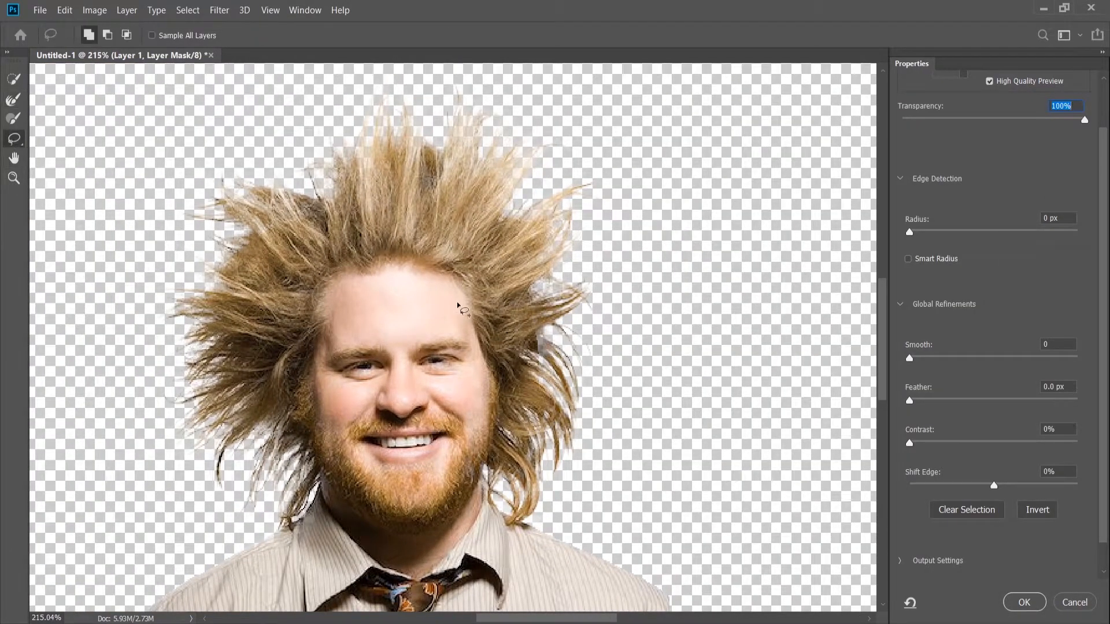
pyautogui.moveTo(533, 308); pyautogui.dragTo(533, 310)
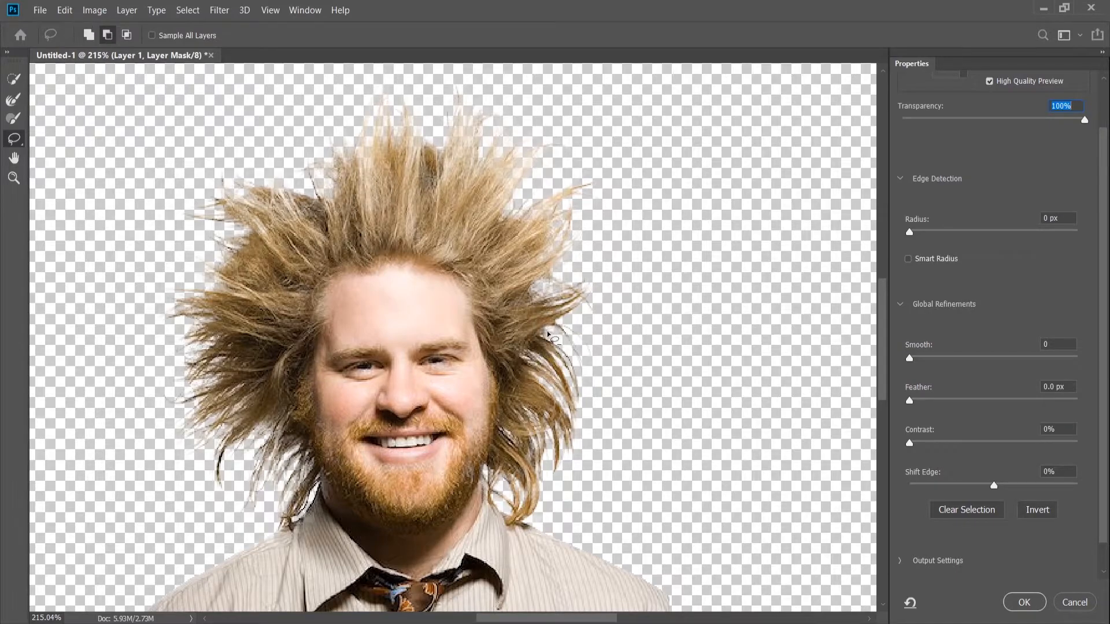
pyautogui.click(1024, 602)
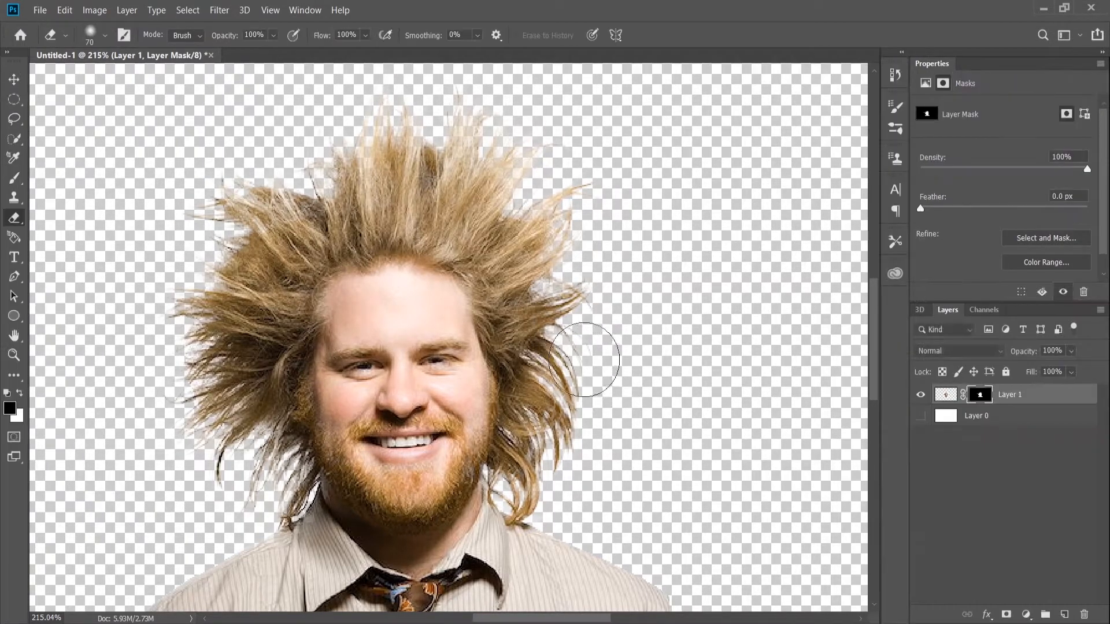
pyautogui.scroll(5, 547, 347)
pyautogui.scroll(-8, 547, 335)
pyautogui.scroll(5, 446, 341)
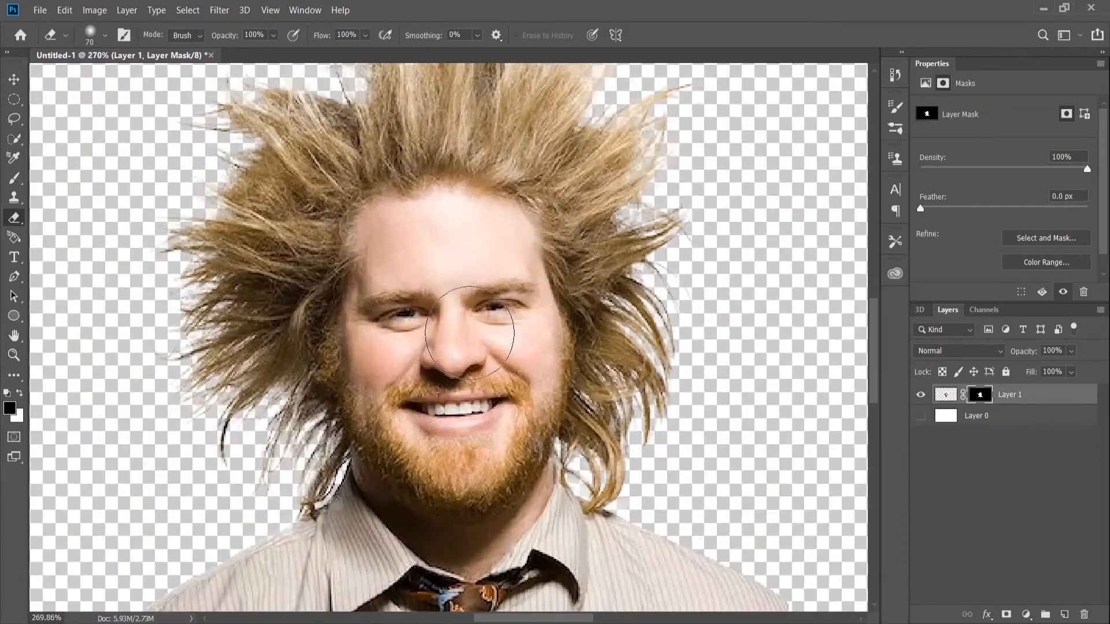
pyautogui.scroll(-4, 464, 264)
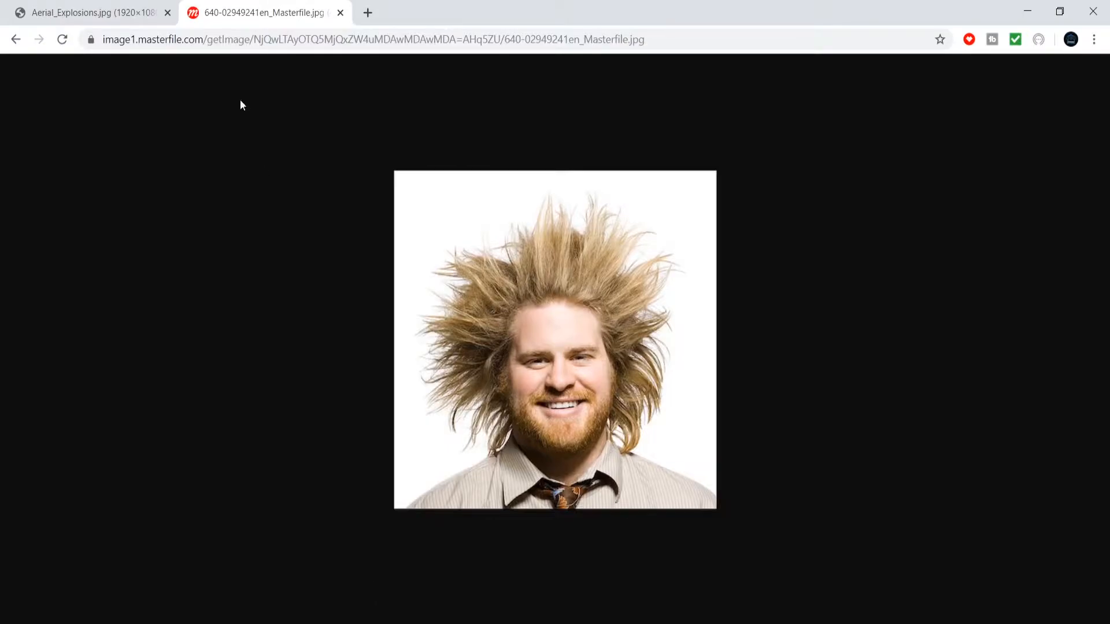
# Switch to the browser, copy the Aerial_Explosions.jpg image and paste it into the Photoshop document as a new layer.
pyautogui.hotkey('ctrl', 'shift', 'Tab')
pyautogui.rightClick(617, 286)
pyautogui.click(721, 337)
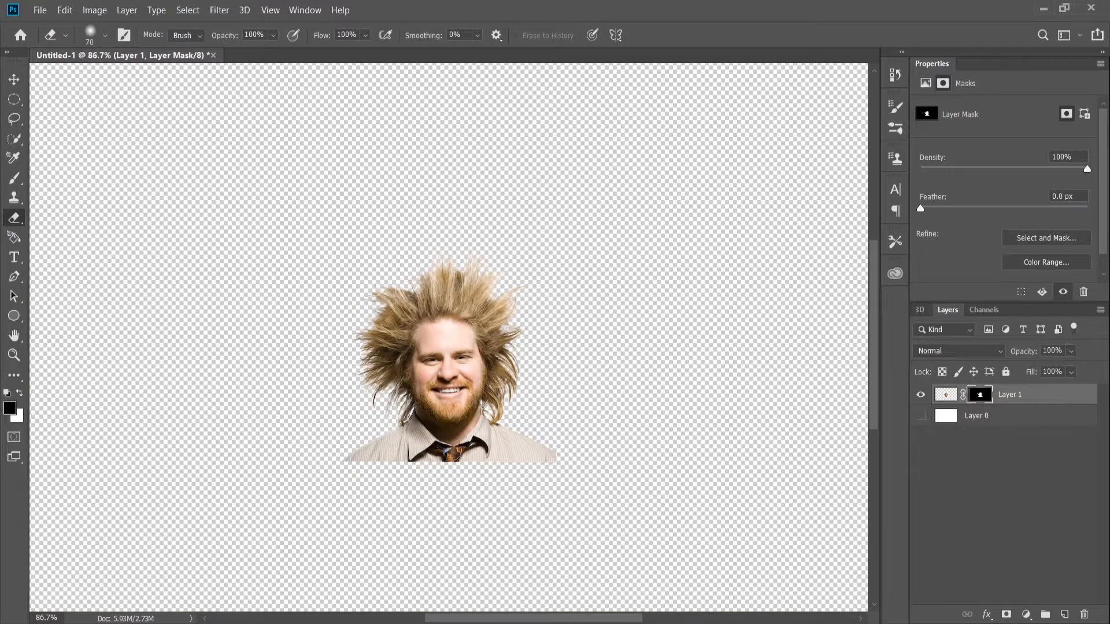
pyautogui.hotkey('ctrl', 'v')
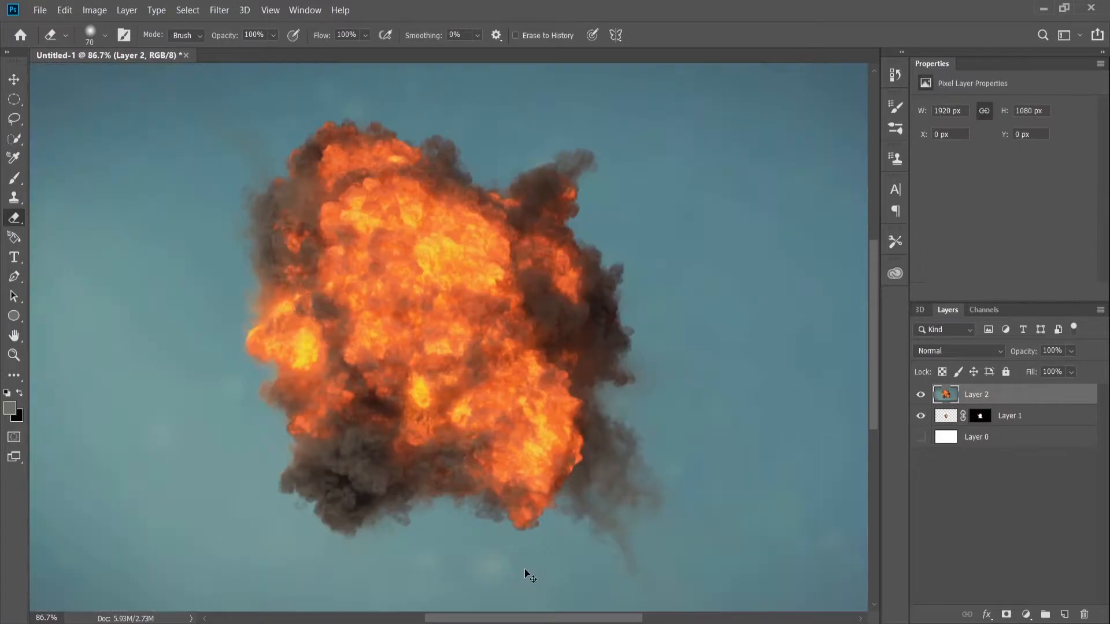
# Select the explosion and its surrounding smoke with the Quick Selection tool and add the selection to Layer 2 as a layer mask.
pyautogui.scroll(-2, 503, 465)
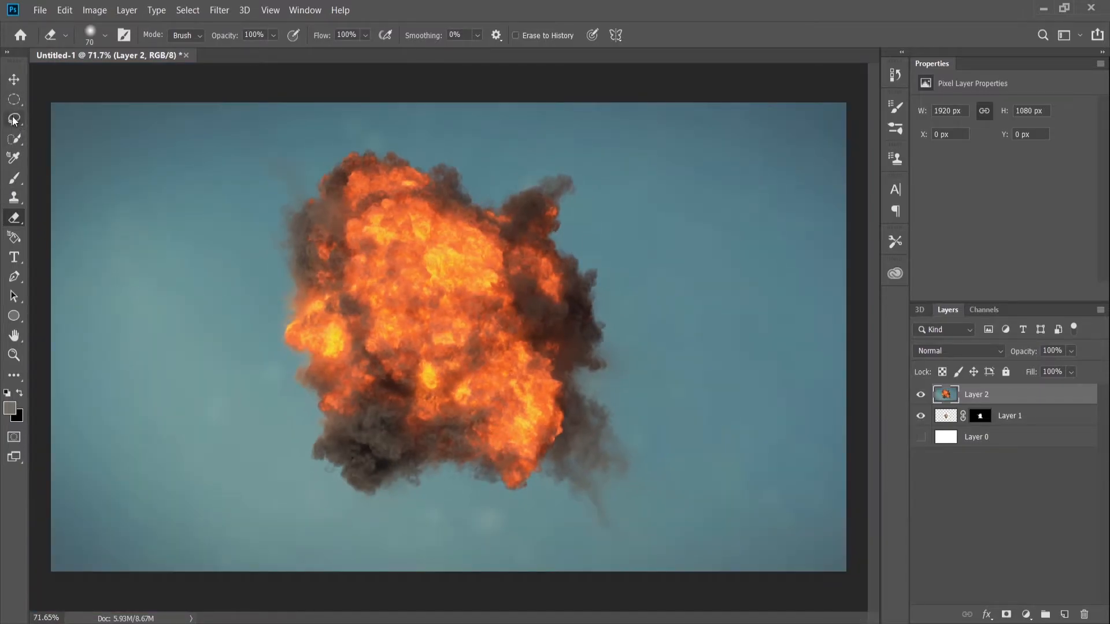
pyautogui.click(14, 138)
pyautogui.moveTo(312, 210)
pyautogui.mouseDown()
pyautogui.moveTo(292, 277)
pyautogui.moveTo(324, 376)
pyautogui.mouseUp()
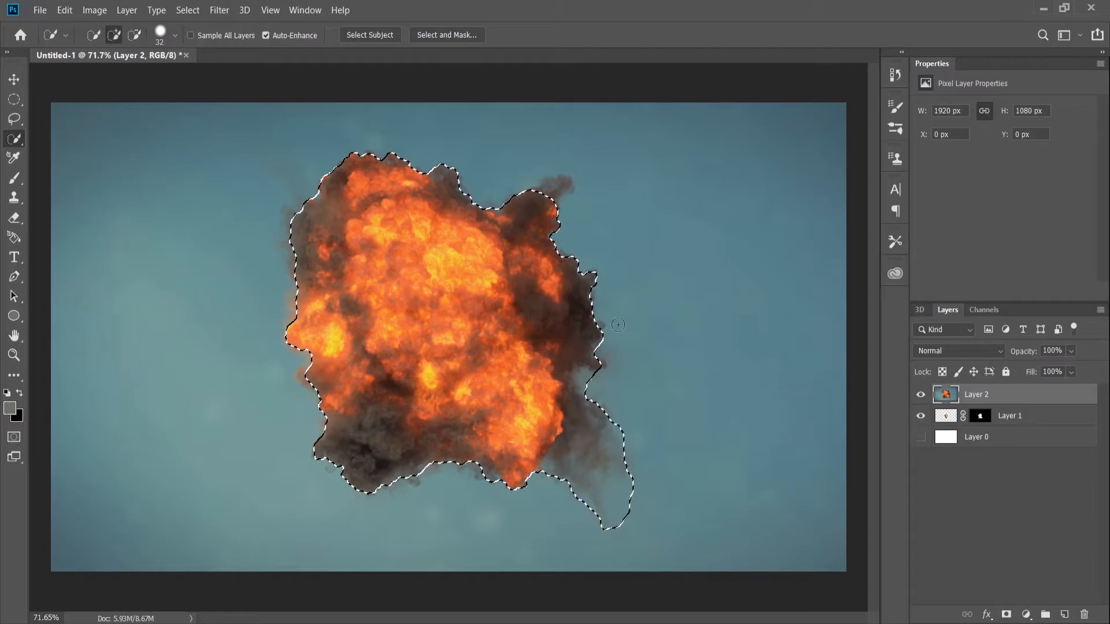
pyautogui.moveTo(605, 327); pyautogui.dragTo(605, 365)
pyautogui.click(574, 175)
pyautogui.moveTo(297, 154)
pyautogui.mouseDown()
pyautogui.moveTo(317, 363)
pyautogui.moveTo(292, 379)
pyautogui.mouseUp()
pyautogui.moveTo(412, 484); pyautogui.dragTo(498, 492)
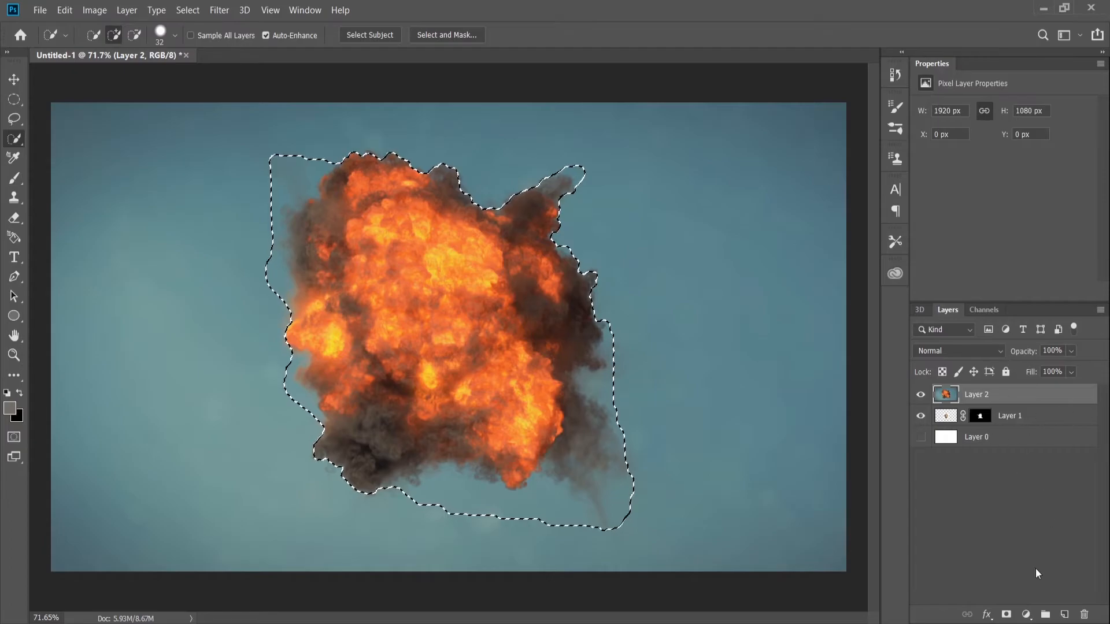
pyautogui.click(1006, 614)
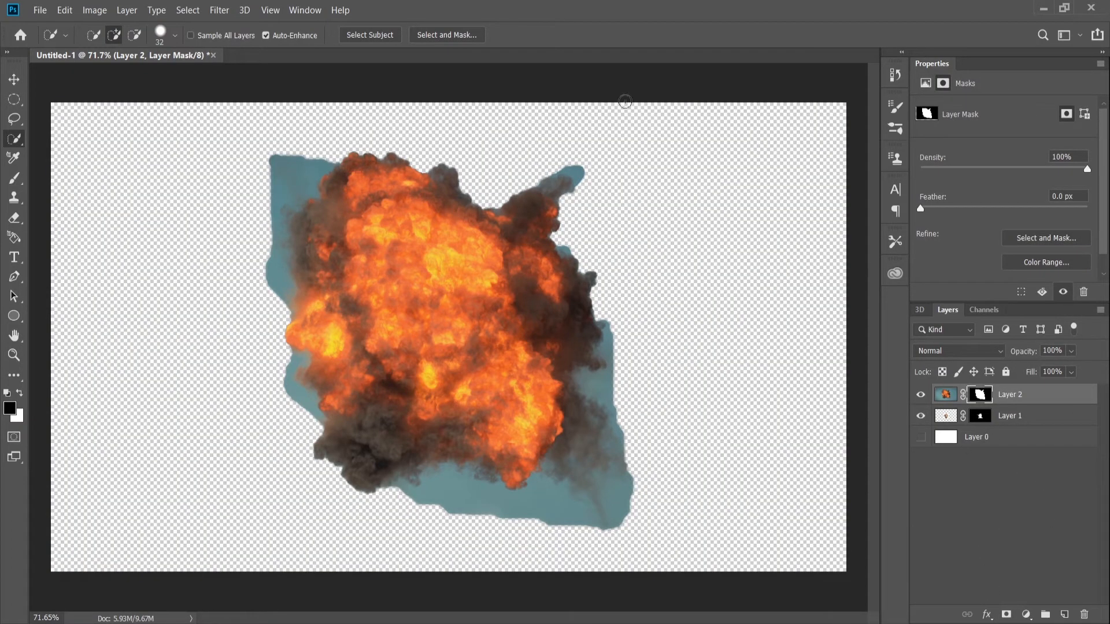
# Open Layer 2's mask in Select and Mask and paint the smoke edges with the Refine Edge Brush to remove the blue background.
pyautogui.doubleClick(981, 395)
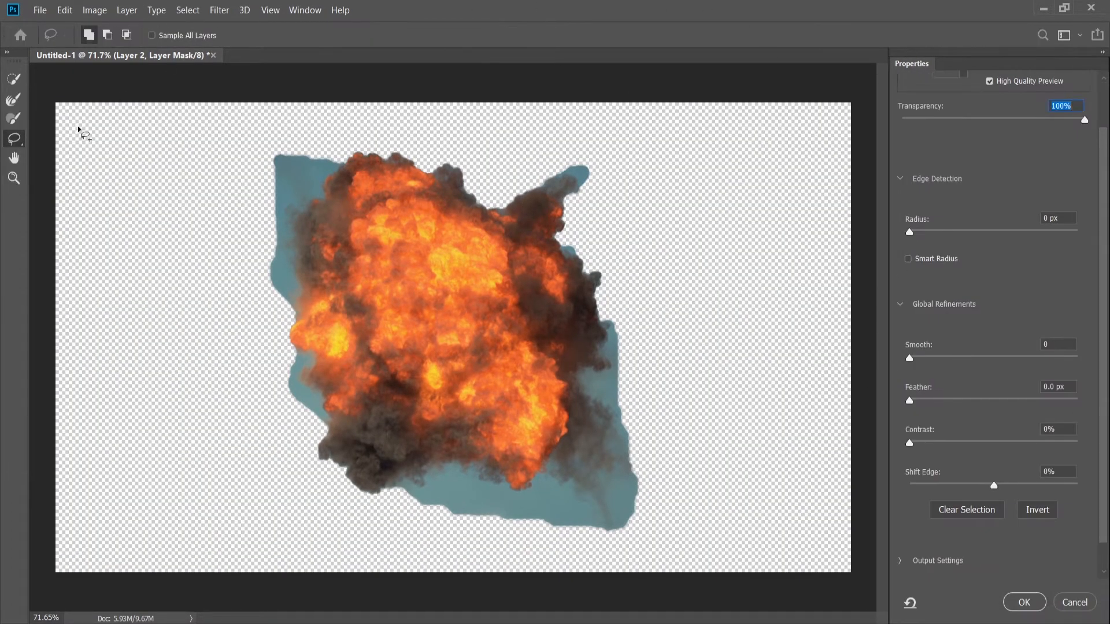
pyautogui.click(10, 107)
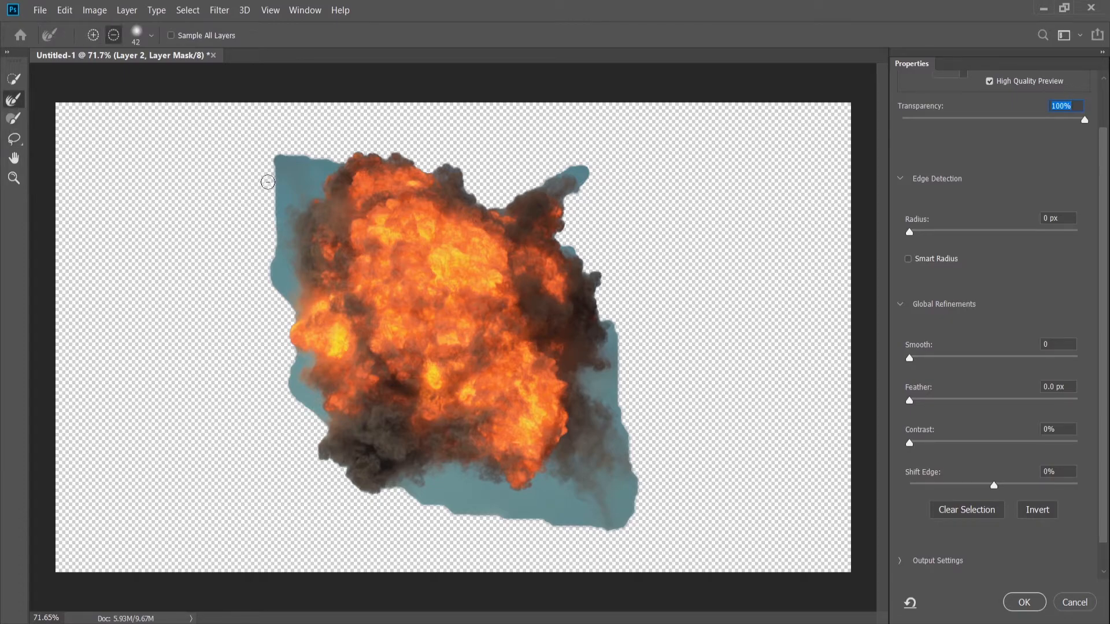
pyautogui.moveTo(317, 154)
pyautogui.mouseDown()
pyautogui.moveTo(292, 152)
pyautogui.moveTo(256, 265)
pyautogui.moveTo(233, 295)
pyautogui.mouseUp()
pyautogui.press('[')
pyautogui.press('[')
pyautogui.press('[')
pyautogui.press('[')
pyautogui.press('[')
pyautogui.press('[')
pyautogui.press('[')
pyautogui.press('[')
pyautogui.moveTo(289, 266)
pyautogui.mouseDown()
pyautogui.moveTo(285, 362)
pyautogui.moveTo(549, 508)
pyautogui.moveTo(636, 497)
pyautogui.moveTo(613, 323)
pyautogui.moveTo(463, 162)
pyautogui.moveTo(352, 173)
pyautogui.mouseUp()
pyautogui.moveTo(309, 350); pyautogui.dragTo(310, 381)
# Lasso the faint smoke at the explosion's upper left and upper right back into the mask, refining the added areas with the Refine Edge Brush.
pyautogui.click(14, 139)
pyautogui.moveTo(210, 307); pyautogui.dragTo(229, 277)
pyautogui.click(15, 104)
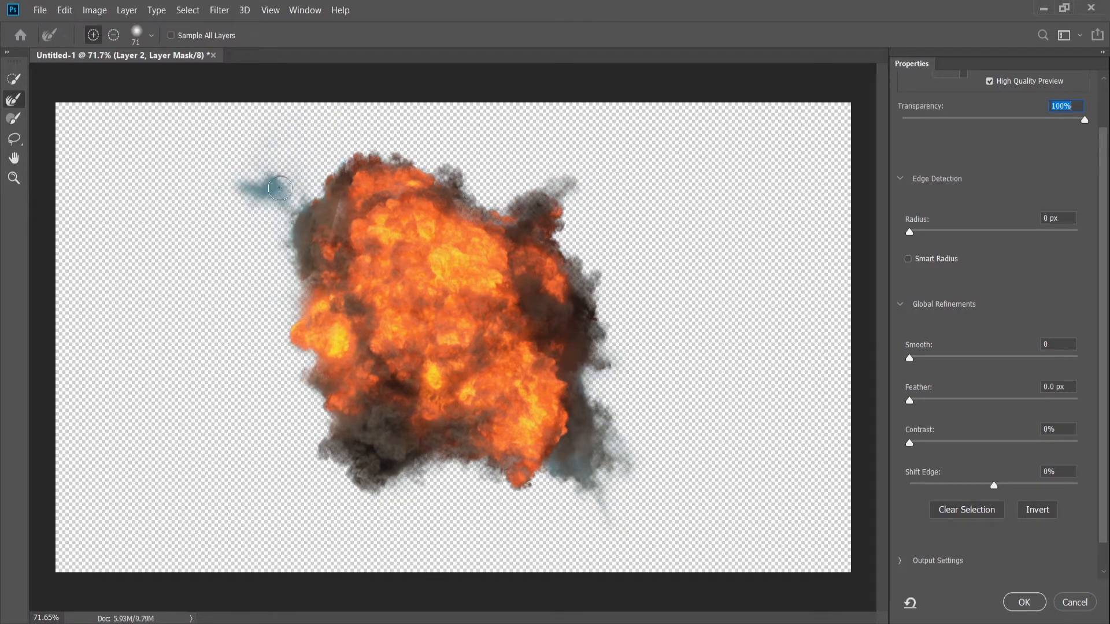
pyautogui.click(13, 139)
pyautogui.moveTo(538, 199)
pyautogui.mouseDown()
pyautogui.moveTo(585, 160)
pyautogui.moveTo(549, 195)
pyautogui.mouseUp()
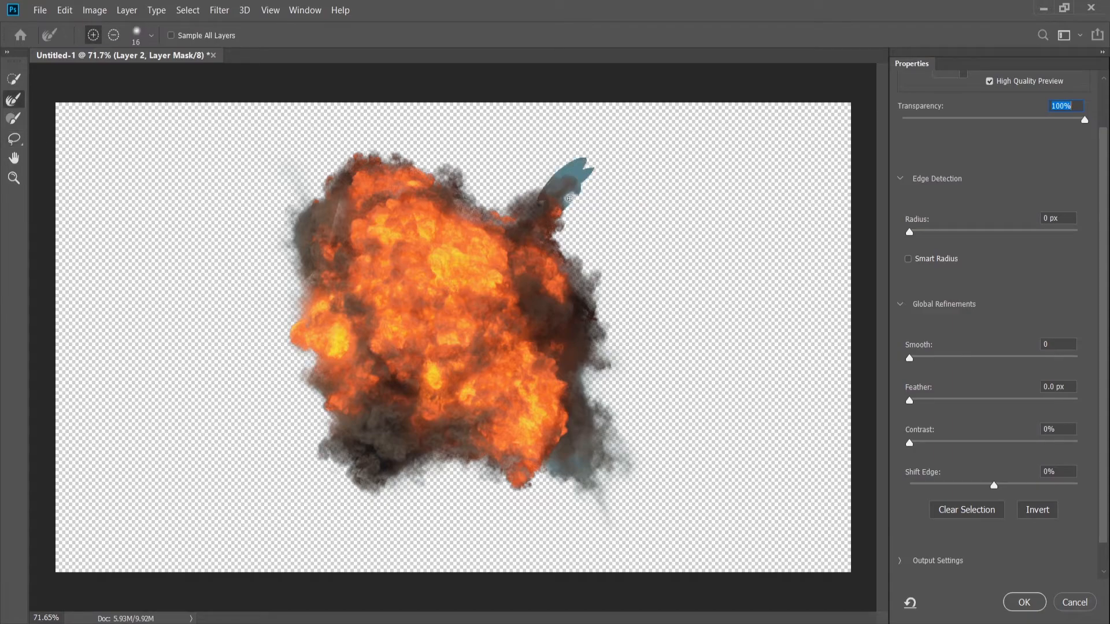
# Lasso more of the explosion's upper-left smoke into the mask and clean the remaining blue along the smoke edges with the Refine Edge Brush.
pyautogui.moveTo(304, 249); pyautogui.dragTo(307, 245)
pyautogui.press('r')
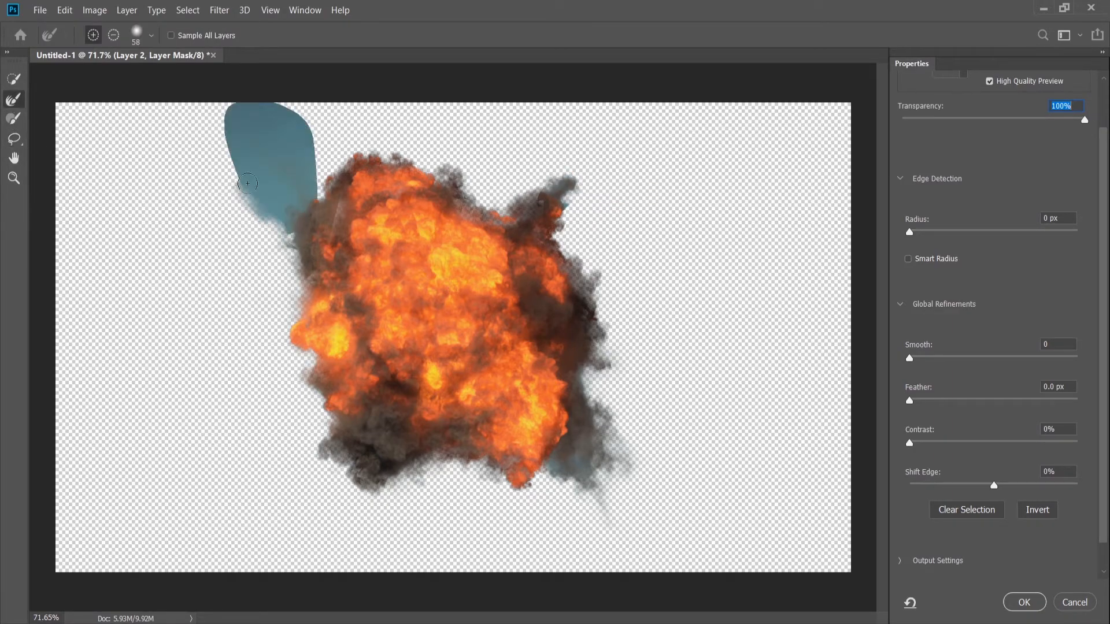
pyautogui.moveTo(550, 463)
pyautogui.mouseDown()
pyautogui.moveTo(519, 488)
pyautogui.moveTo(314, 181)
pyautogui.moveTo(566, 188)
pyautogui.mouseUp()
pyautogui.click(14, 139)
pyautogui.moveTo(381, 178)
pyautogui.mouseDown()
pyautogui.moveTo(507, 233)
pyautogui.moveTo(627, 170)
pyautogui.mouseUp()
pyautogui.click(13, 101)
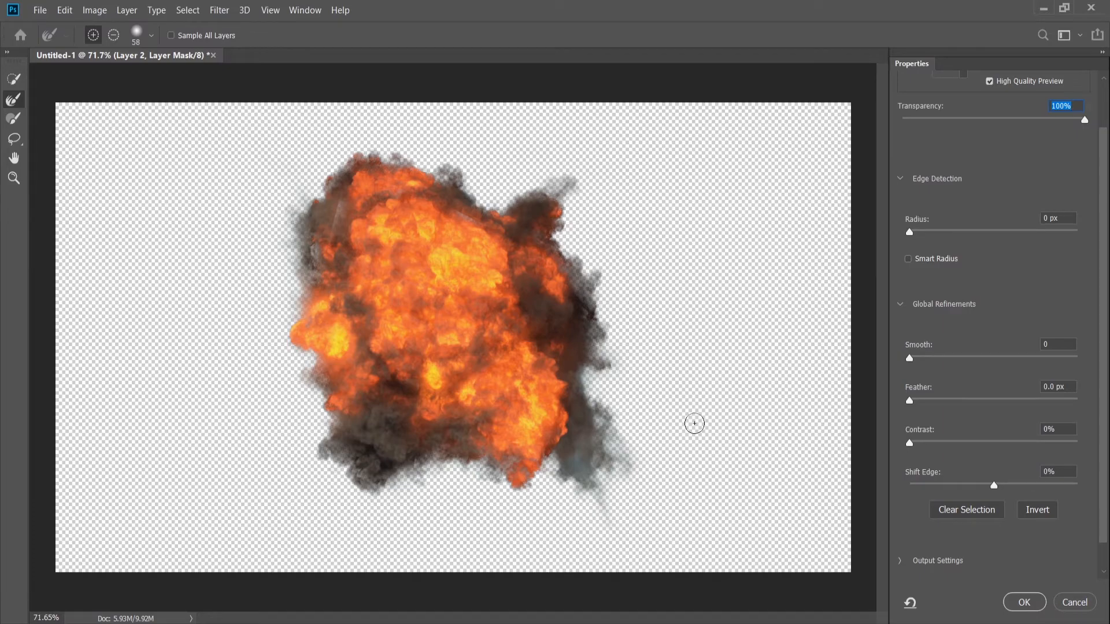
# Paint the explosion's lower-right smoke edge with the Refine Edge Brush and apply the refined mask to Layer 2.
pyautogui.moveTo(579, 469); pyautogui.dragTo(590, 485)
pyautogui.press('Return')
pyautogui.scroll(3, 567, 422)
pyautogui.scroll(-3, 572, 362)
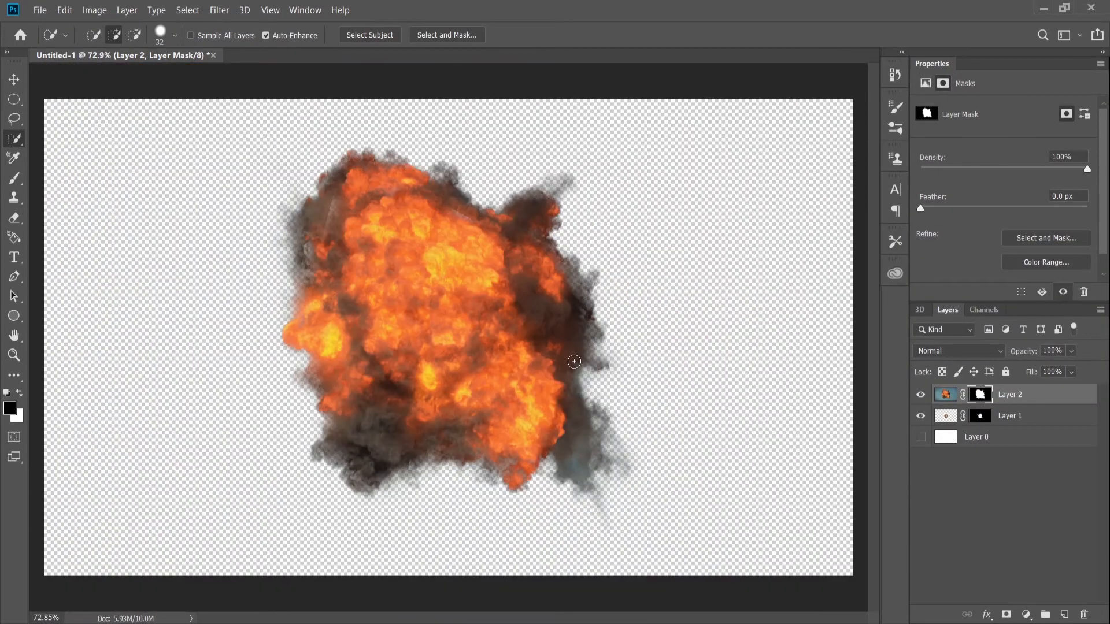
pyautogui.scroll(10, 571, 376)
pyautogui.hotkey('ctrl', '0')
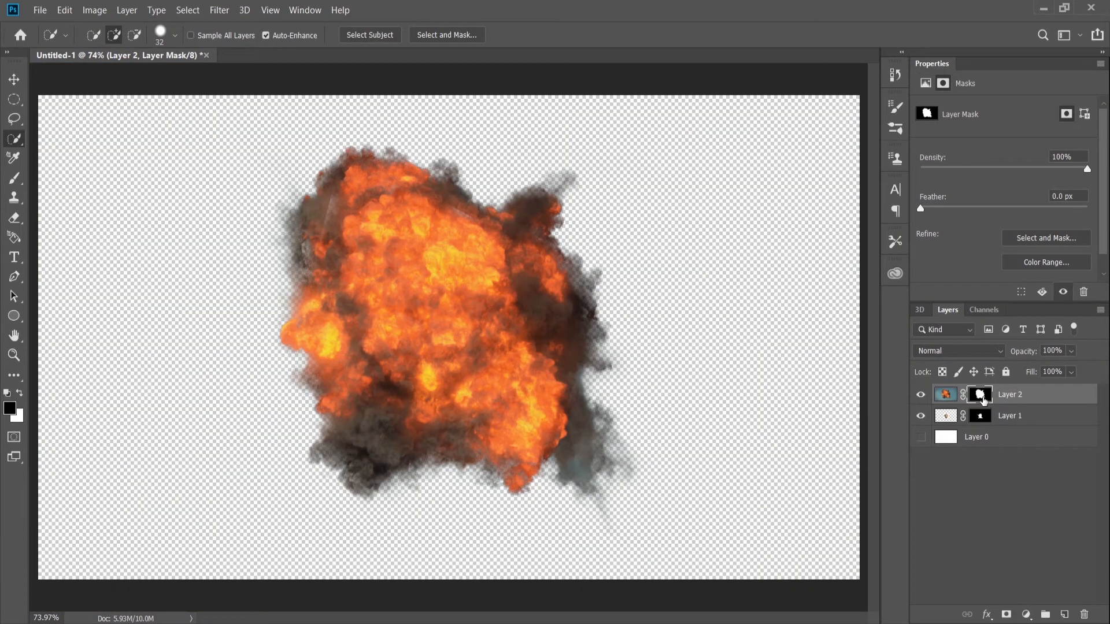
# Reopen Layer 2's mask in Select and Mask, lasso in the upper-left smoke, refine the lower-right smoke's bluish area, and apply.
pyautogui.doubleClick(983, 400)
pyautogui.click(21, 140)
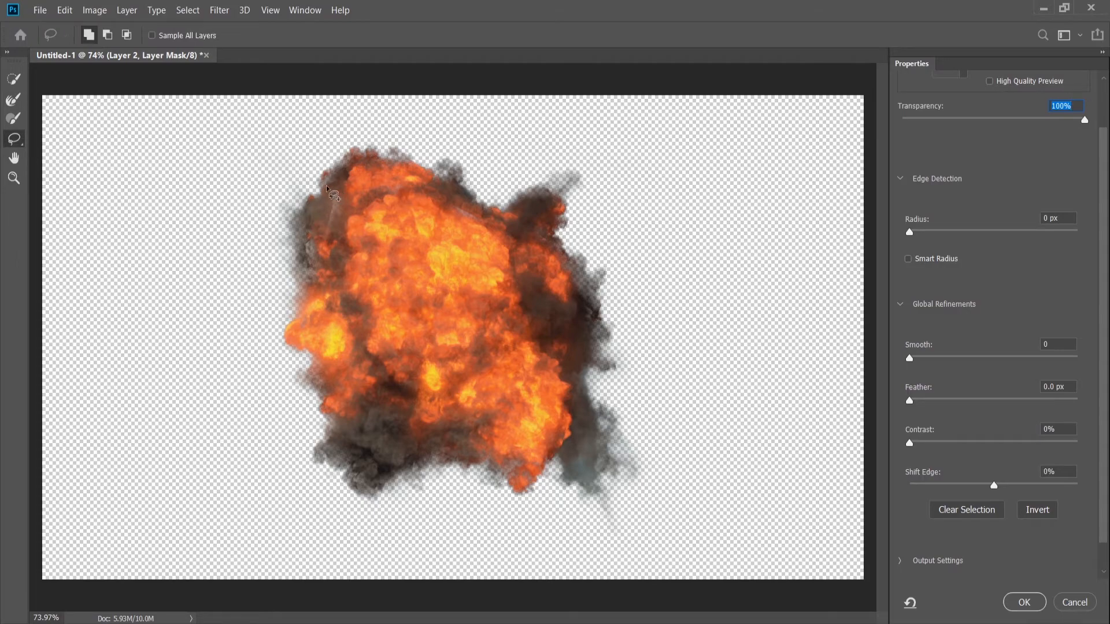
pyautogui.moveTo(321, 188); pyautogui.dragTo(322, 182)
pyautogui.moveTo(587, 441); pyautogui.dragTo(598, 492)
pyautogui.click(14, 101)
pyautogui.click(1023, 603)
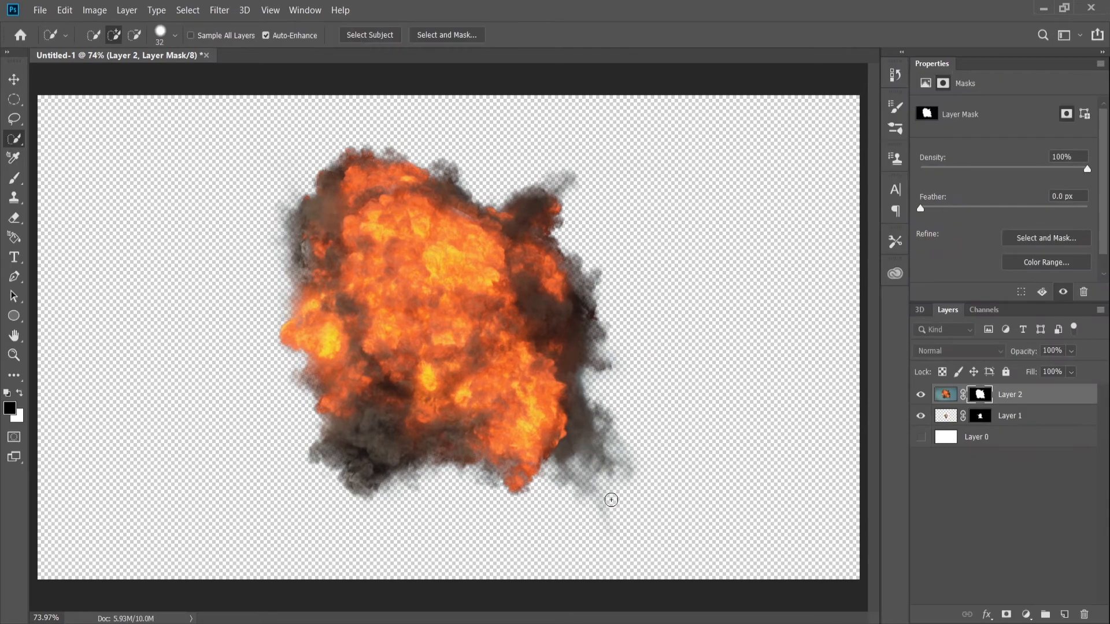
# Move the explosion image to the left side of the canvas and the wild-haired man to the right side.
pyautogui.scroll(5, 611, 500)
pyautogui.scroll(-3, 507, 228)
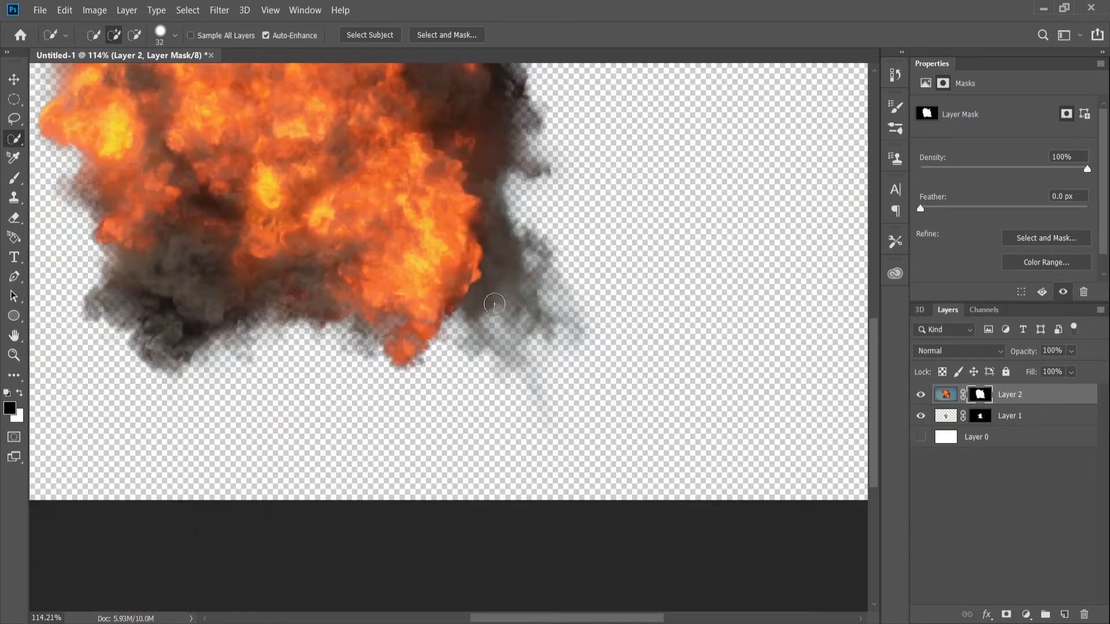
pyautogui.scroll(-3, 494, 304)
pyautogui.scroll(2, 491, 308)
pyautogui.click(946, 394)
pyautogui.press('v')
pyautogui.moveTo(484, 309); pyautogui.dragTo(231, 312)
pyautogui.moveTo(463, 367); pyautogui.dragTo(665, 370)
# Shift Layer 2's explosion slightly right so it sits fully on the canvas, and show the white Layer 0 background.
pyautogui.scroll(6, 626, 309)
pyautogui.hotkey('ctrl', '0')
pyautogui.click(997, 395)
pyautogui.moveTo(178, 309); pyautogui.dragTo(250, 317)
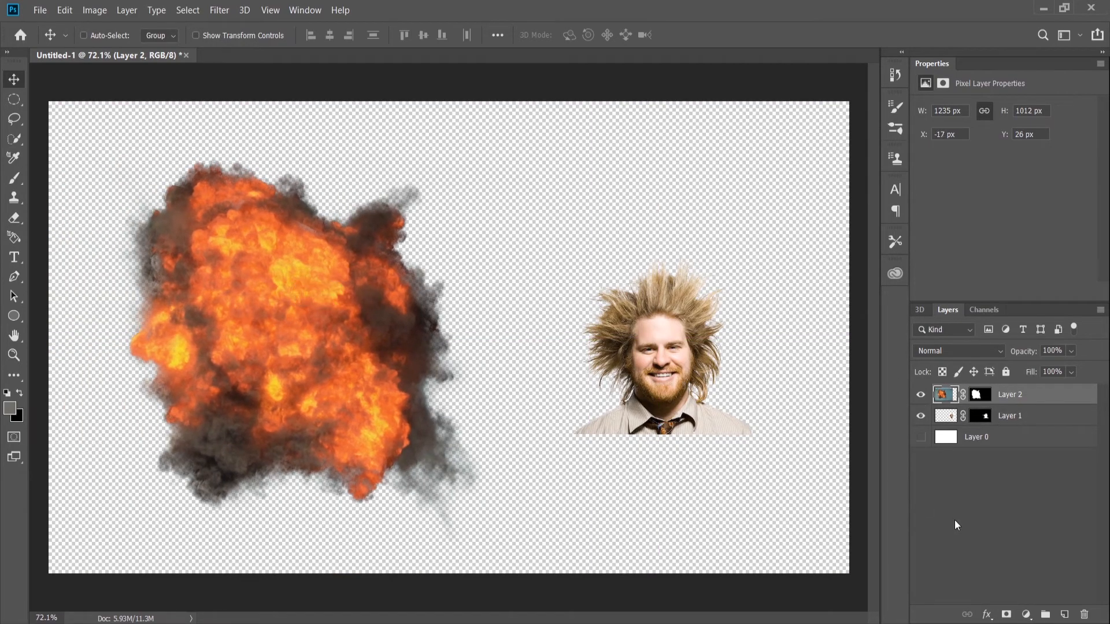
pyautogui.click(921, 437)
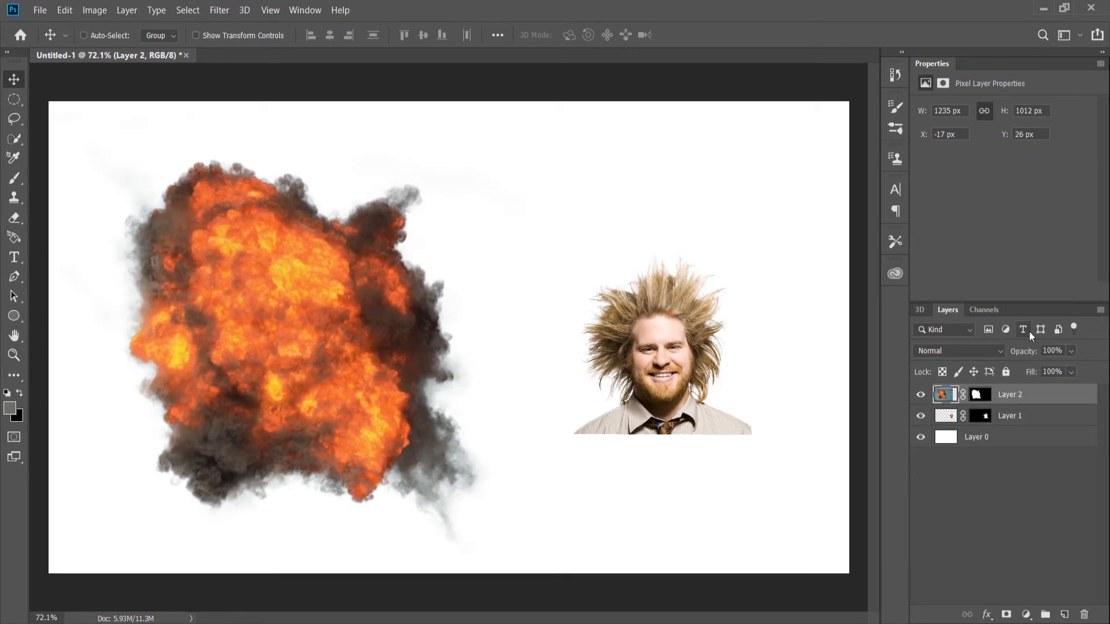